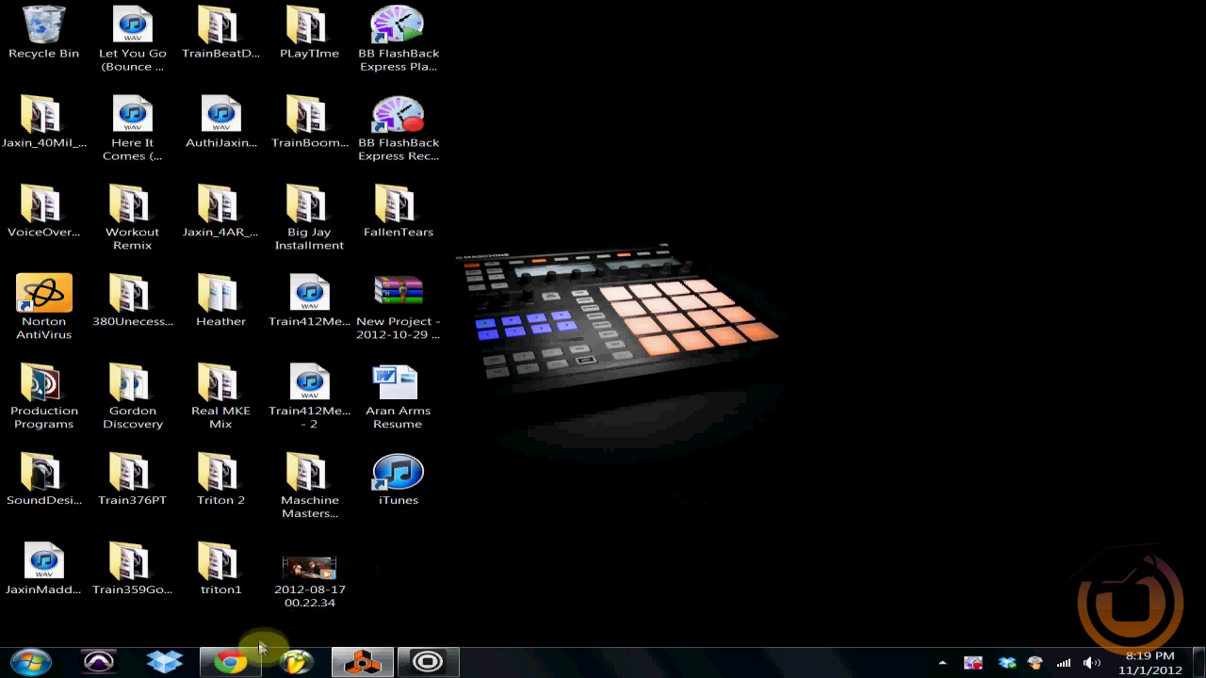
# - Visit the LoopBe1 download page on nerds.de in Chrome, then close the browser
pyautogui.click(234, 665)
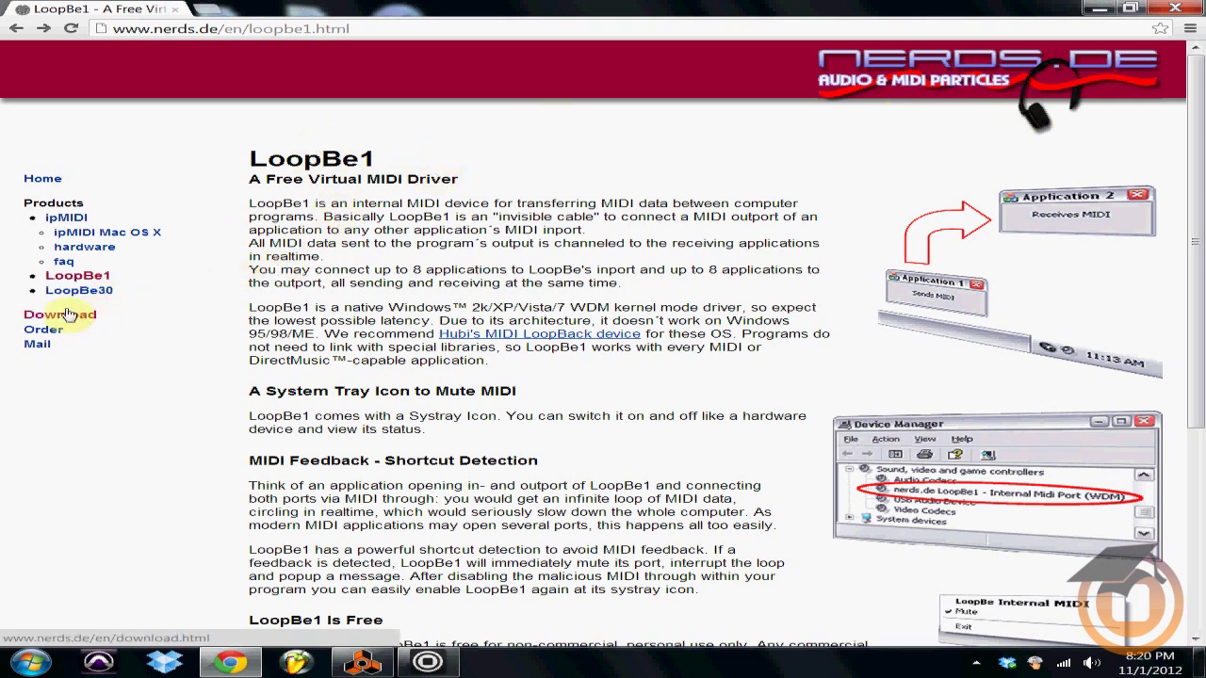
pyautogui.click(80, 313)
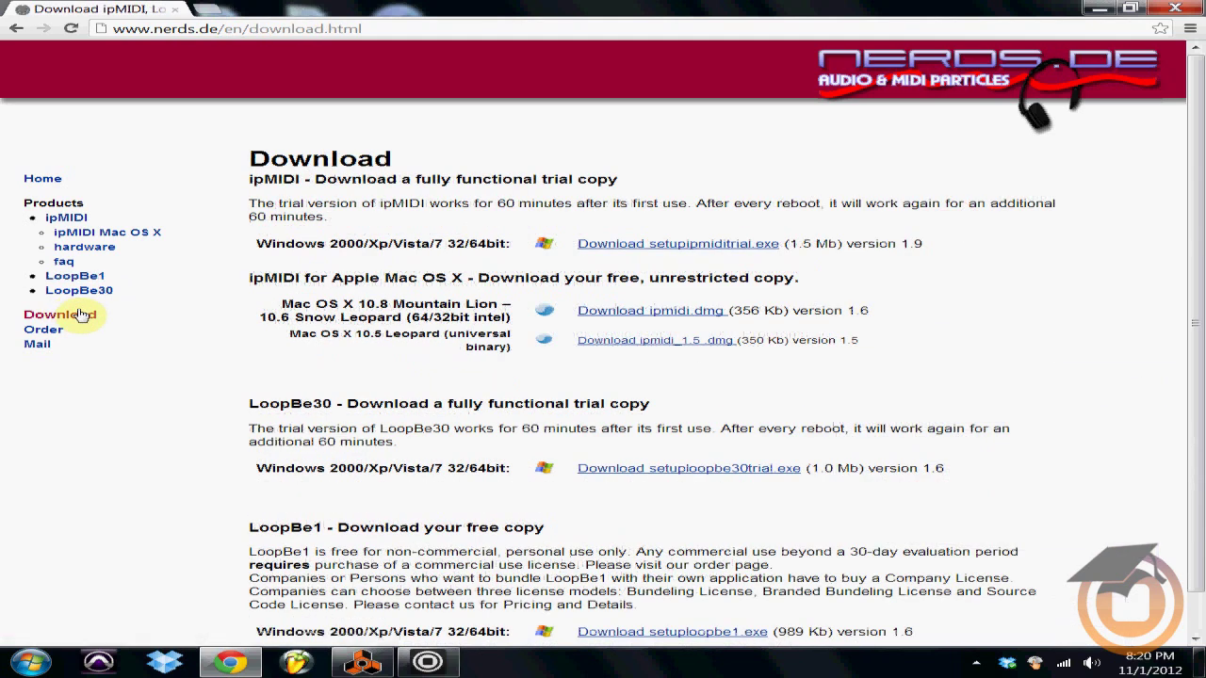
pyautogui.click(1189, 11)
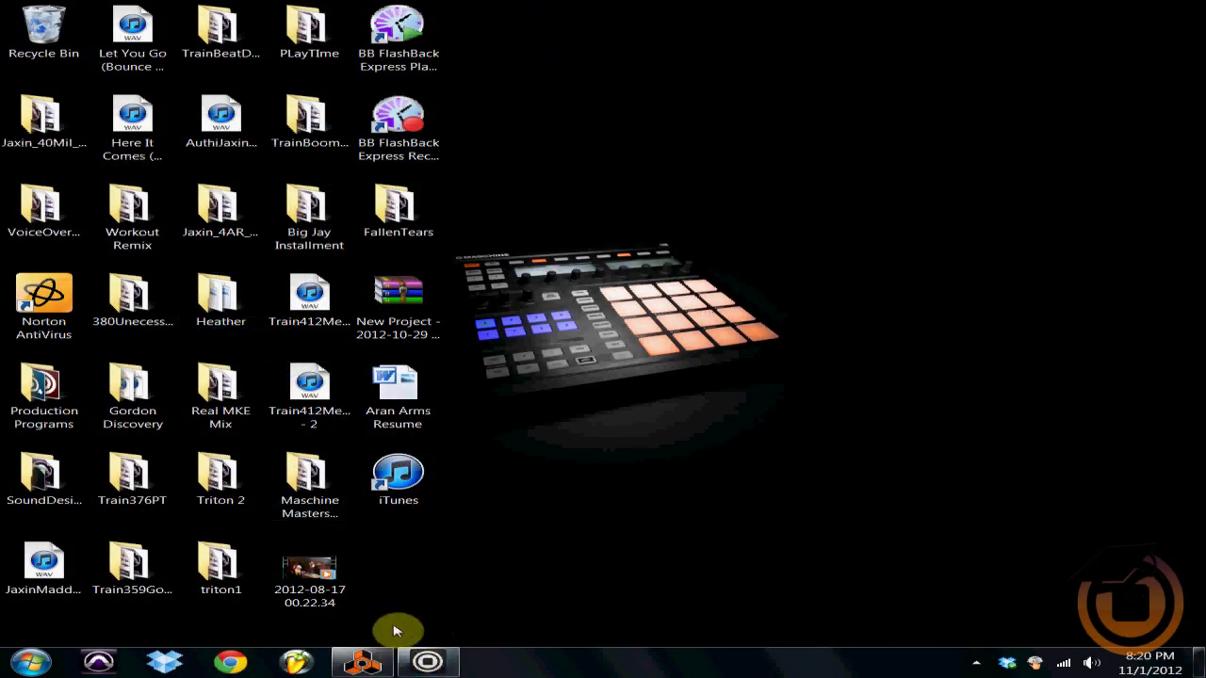
# - Confirm LoopBe Internal MIDI is On under MIDI Outputs in Maschine's Audio and MIDI Settings
pyautogui.click(418, 666)
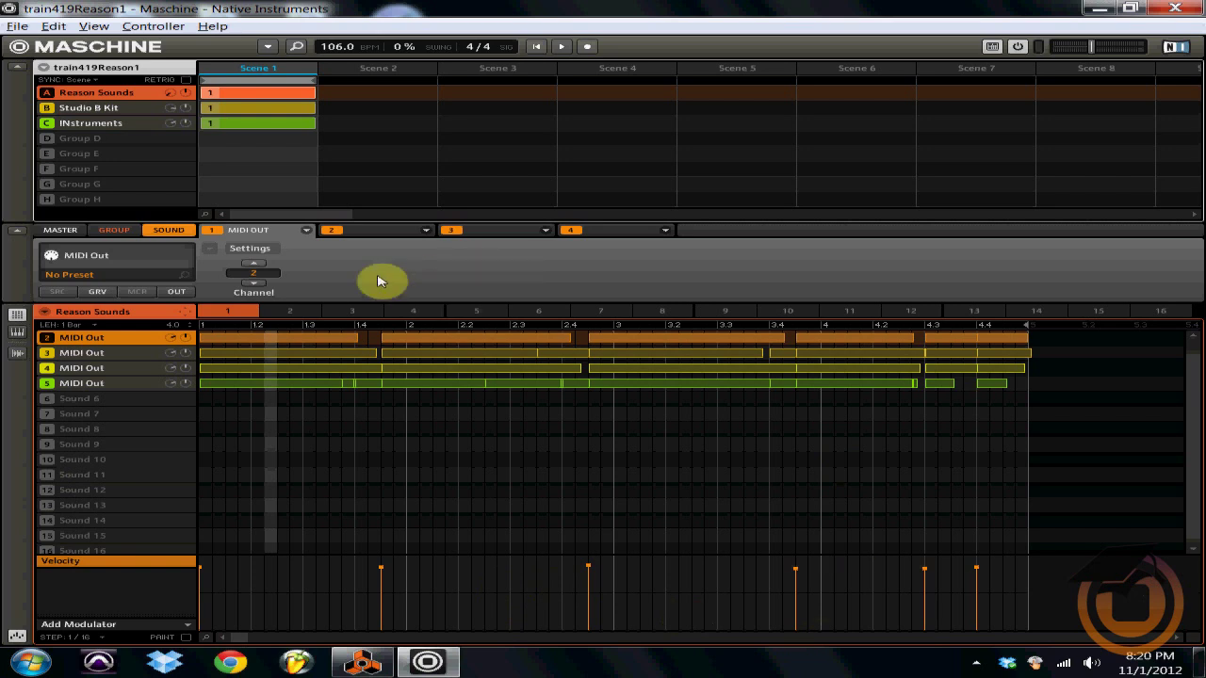
pyautogui.click(17, 28)
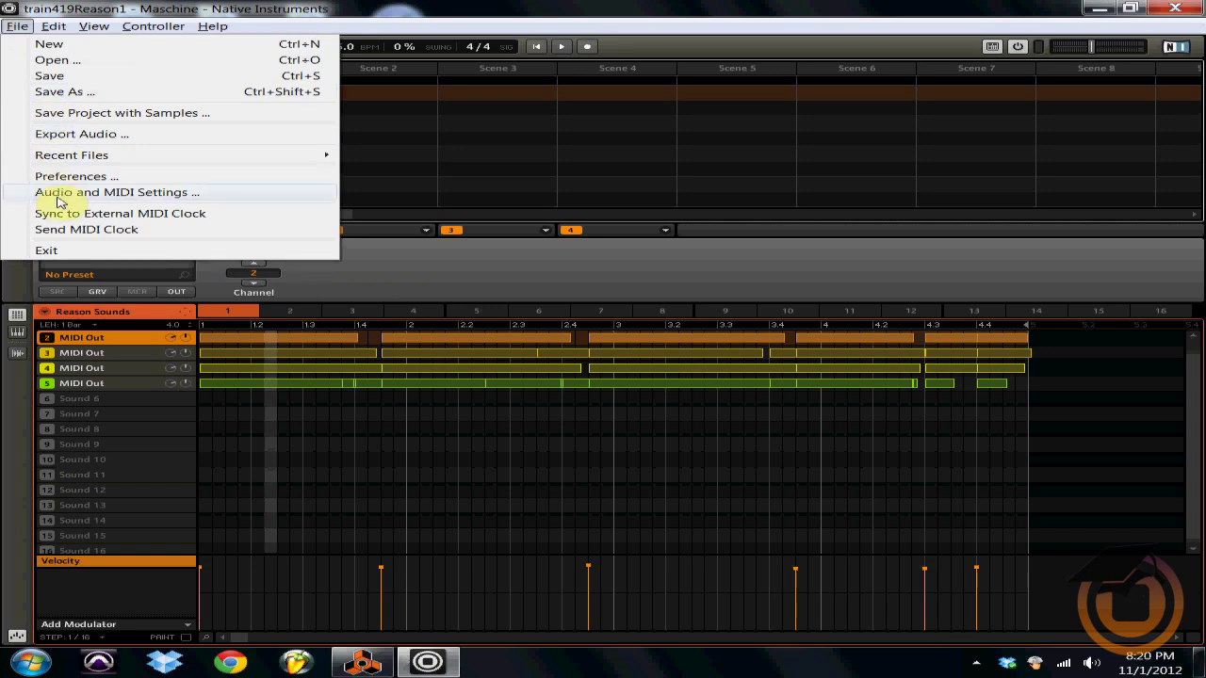
pyautogui.click(99, 195)
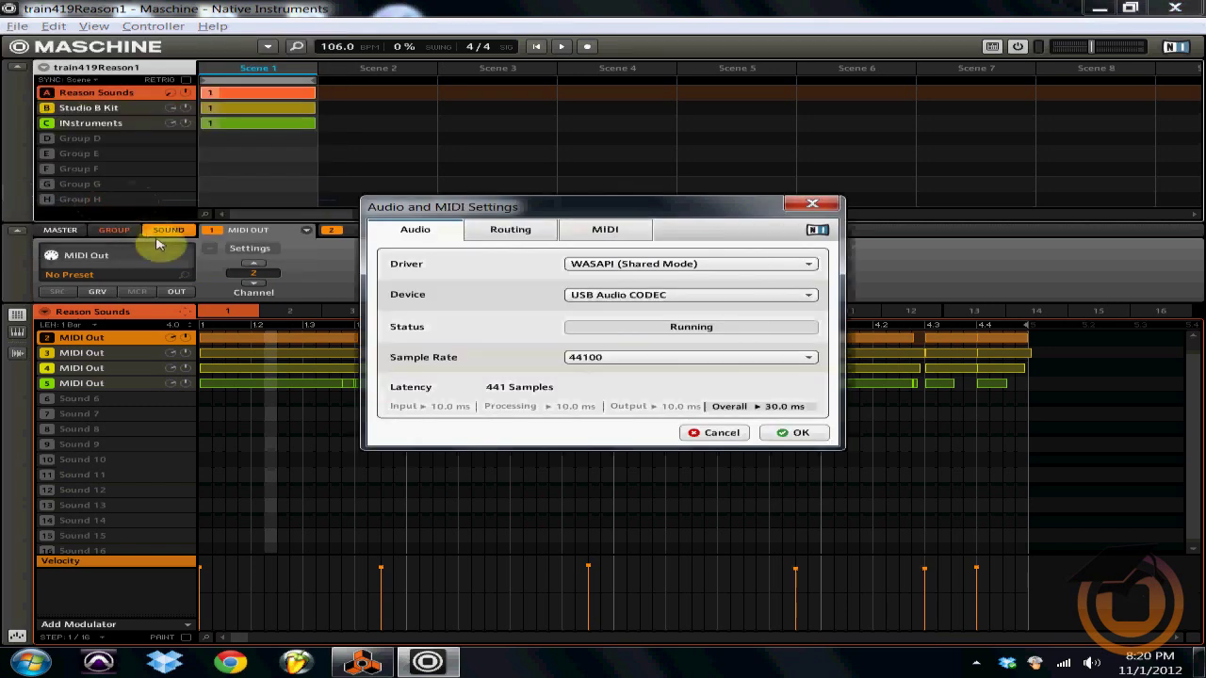
pyautogui.click(584, 233)
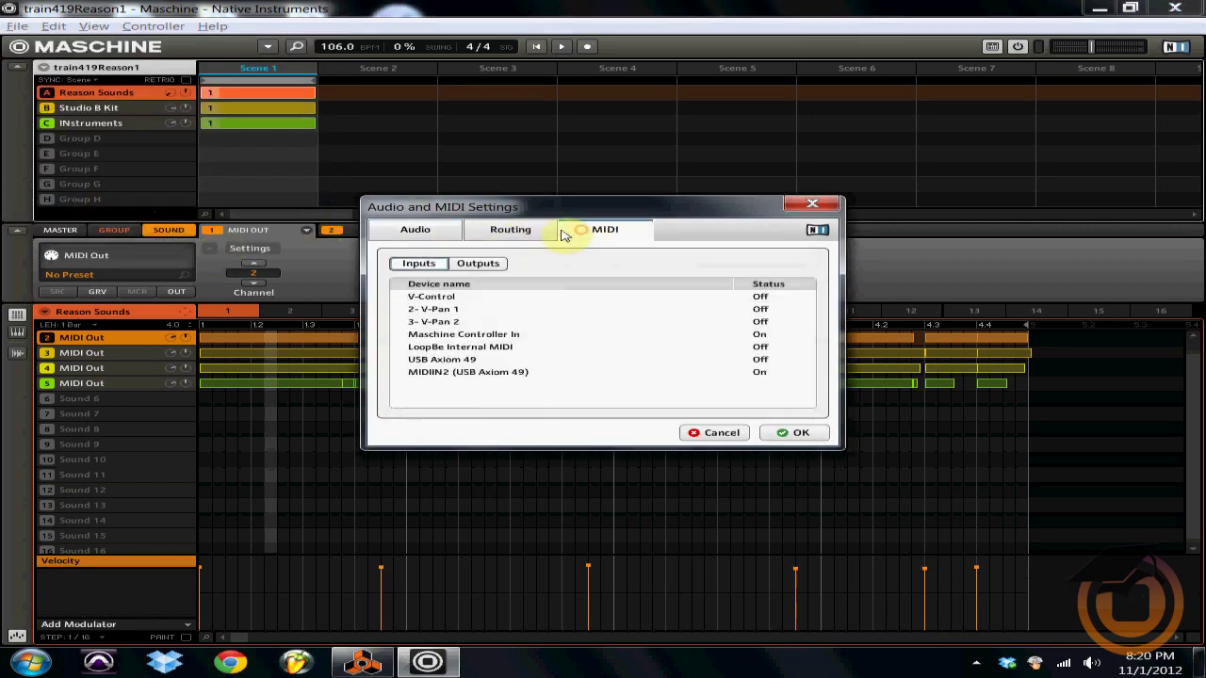
pyautogui.click(497, 269)
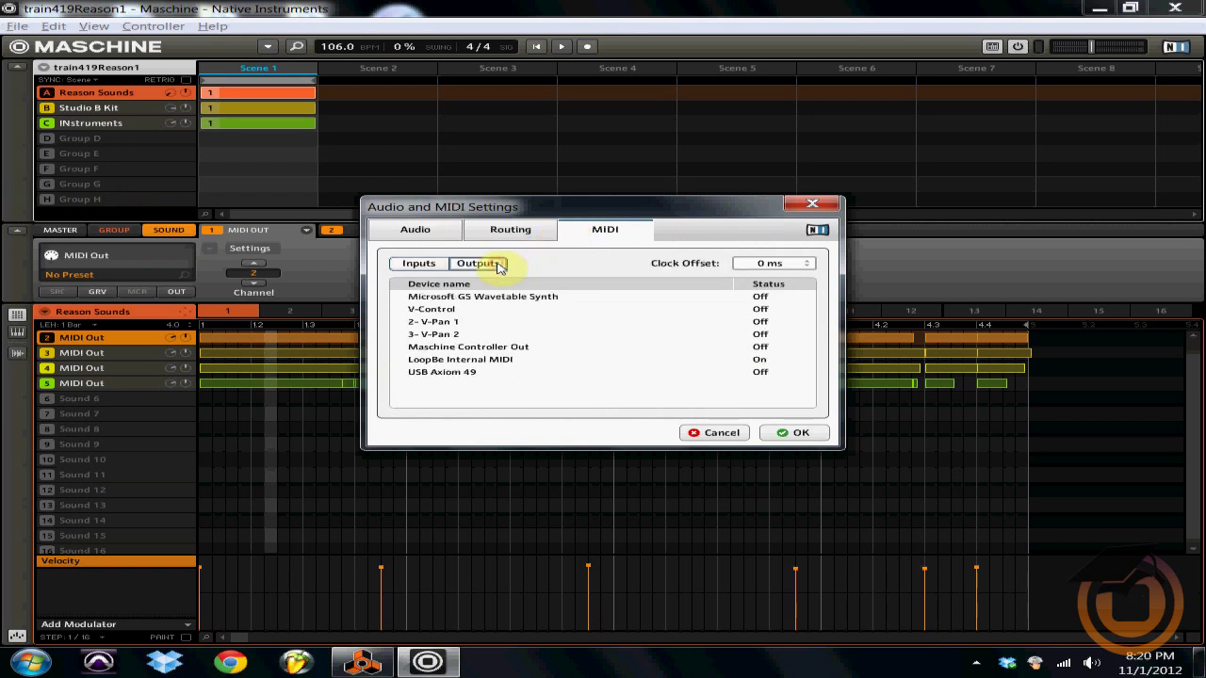
pyautogui.click(799, 434)
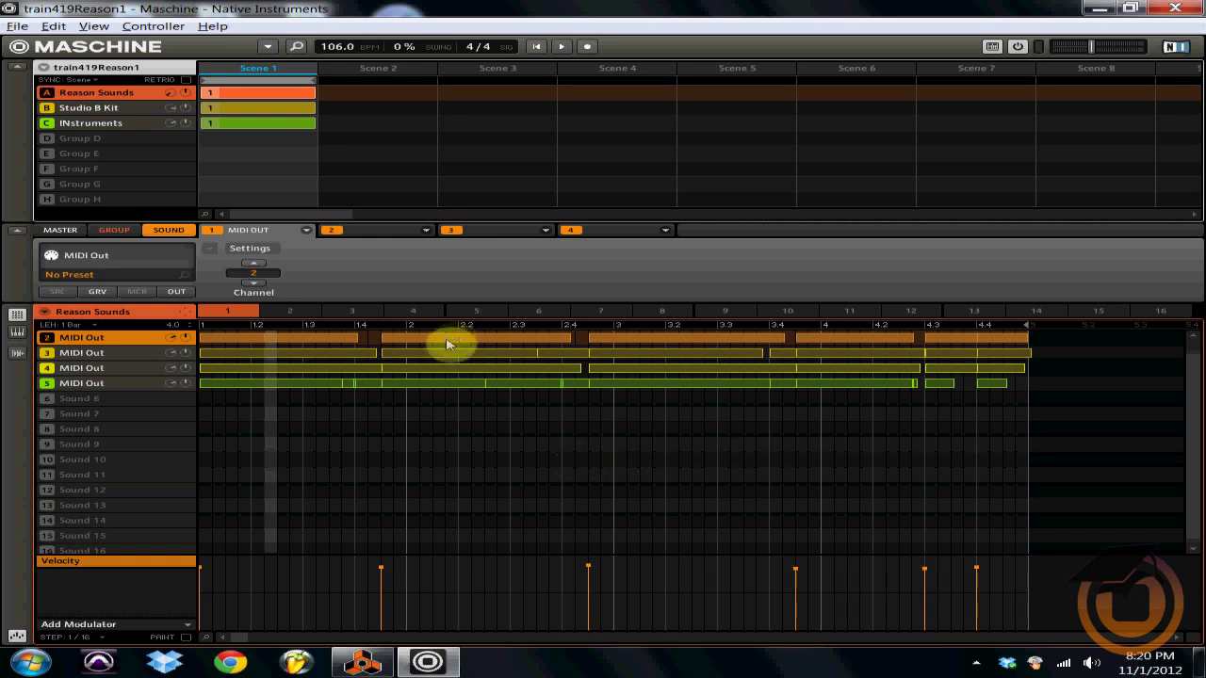
pyautogui.click(362, 663)
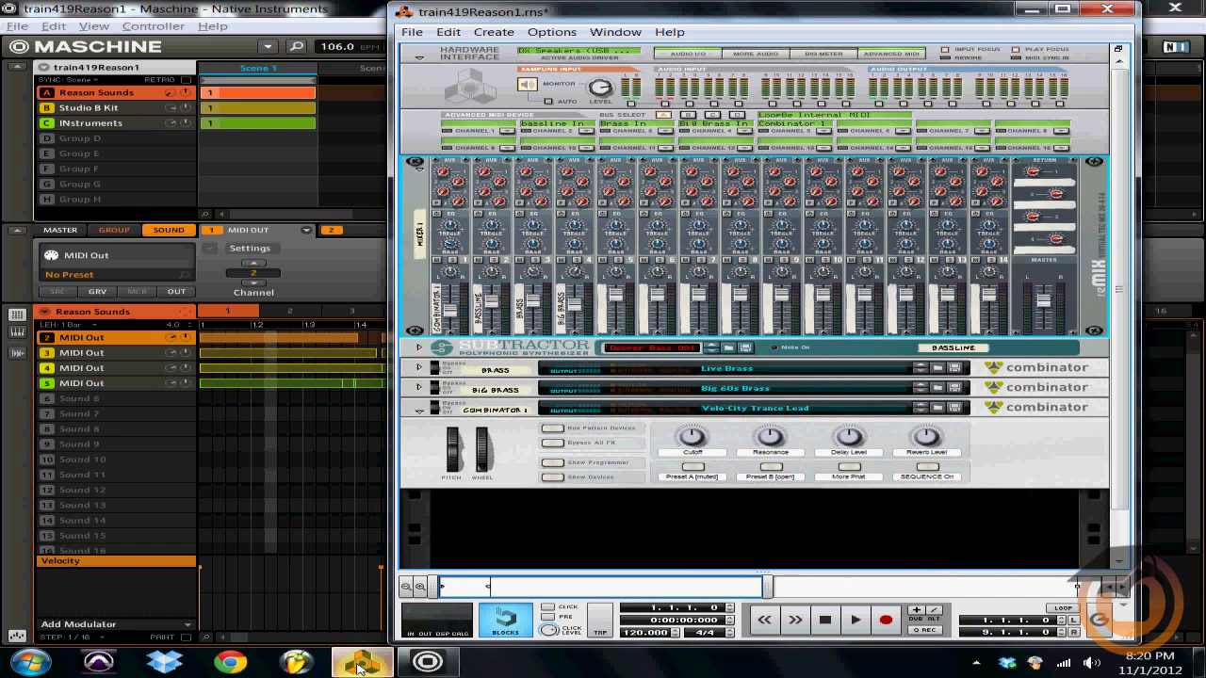
# - Open Reason's preferences and look over the Keyboards and Control Surfaces page
pyautogui.click(449, 32)
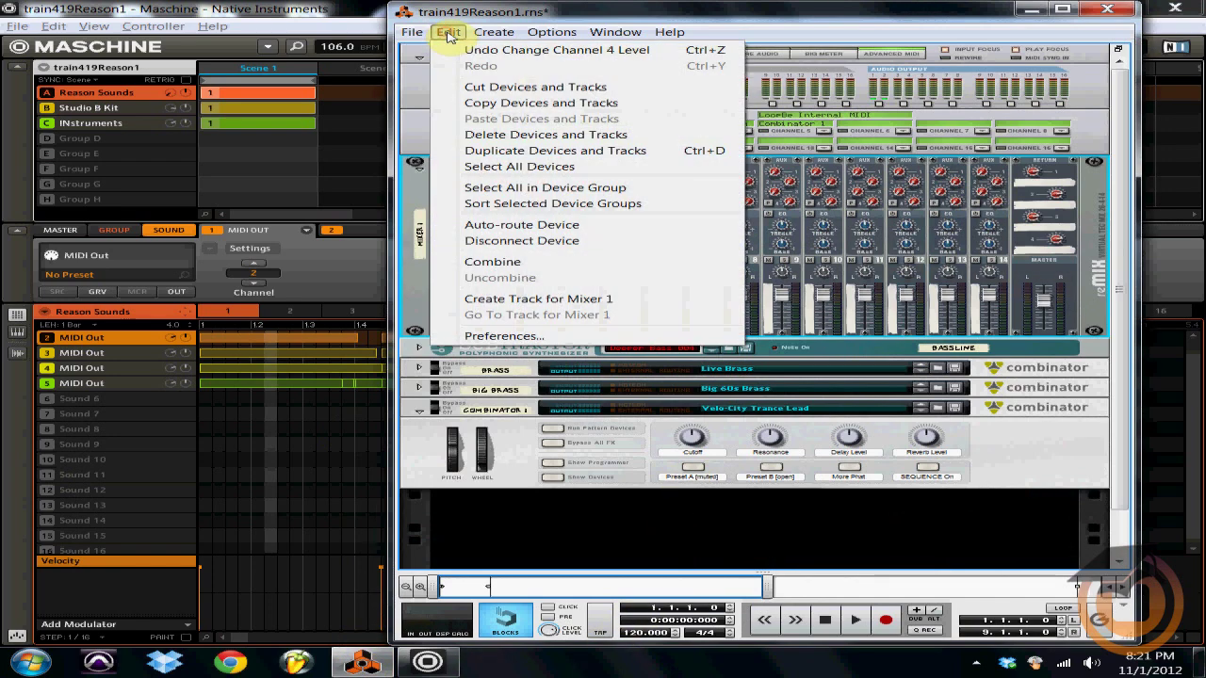
pyautogui.click(511, 337)
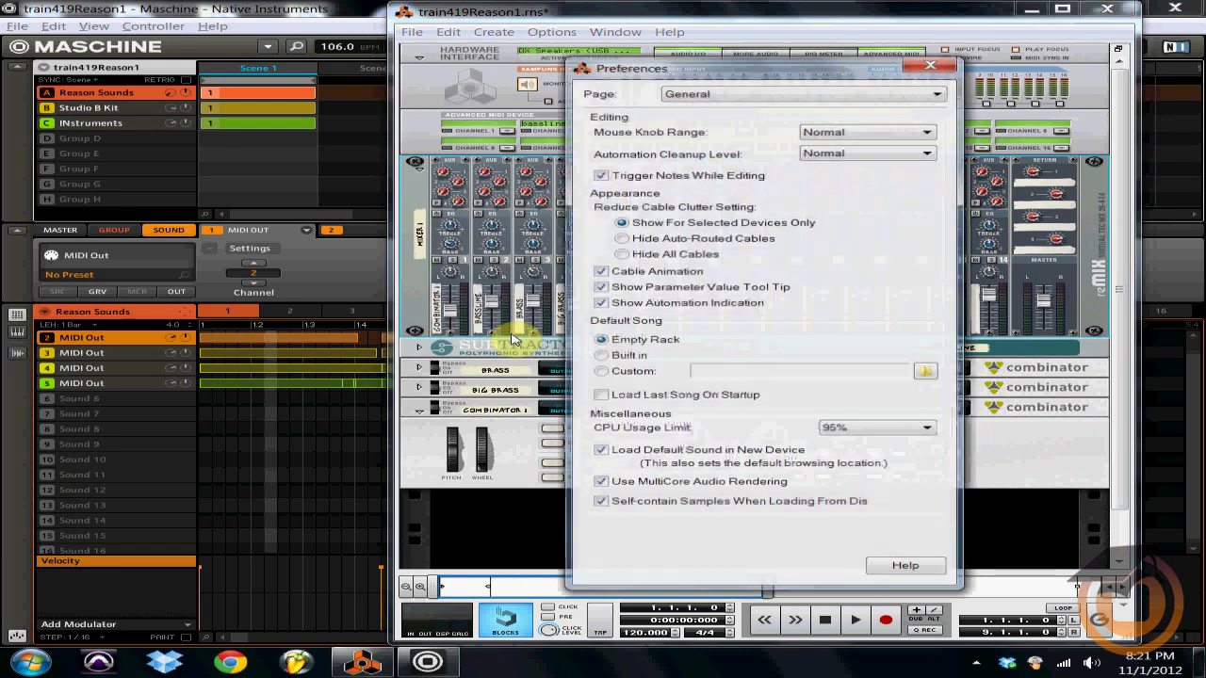
pyautogui.click(737, 99)
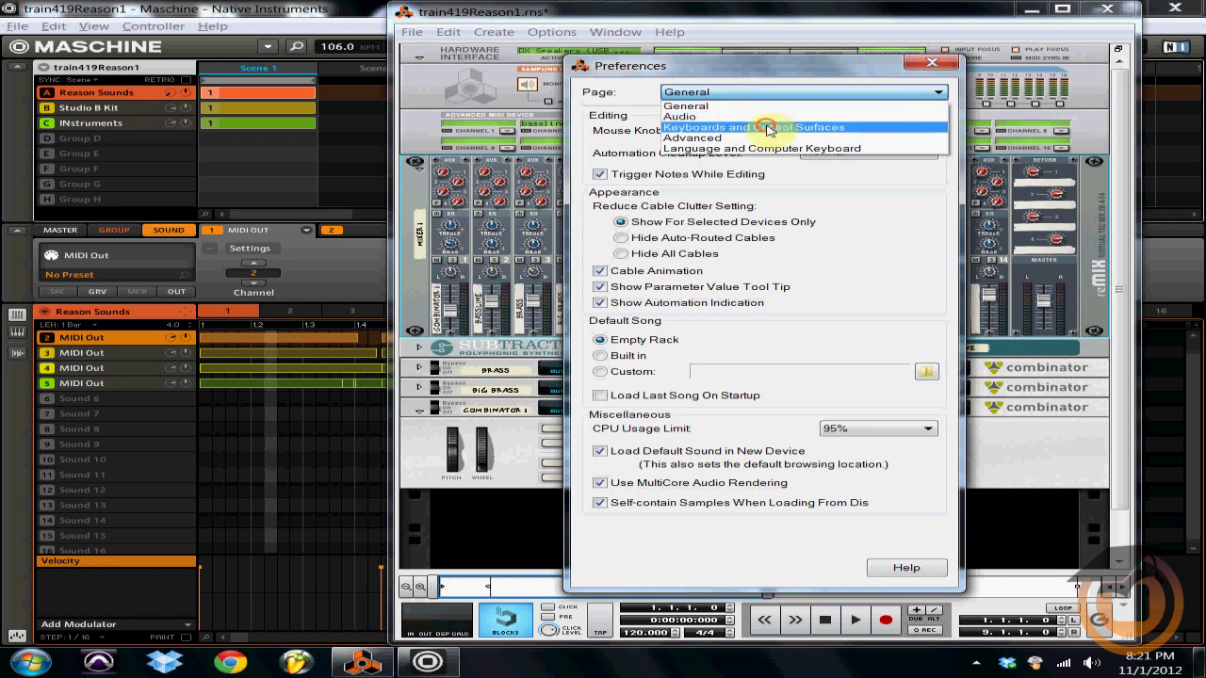
pyautogui.click(768, 129)
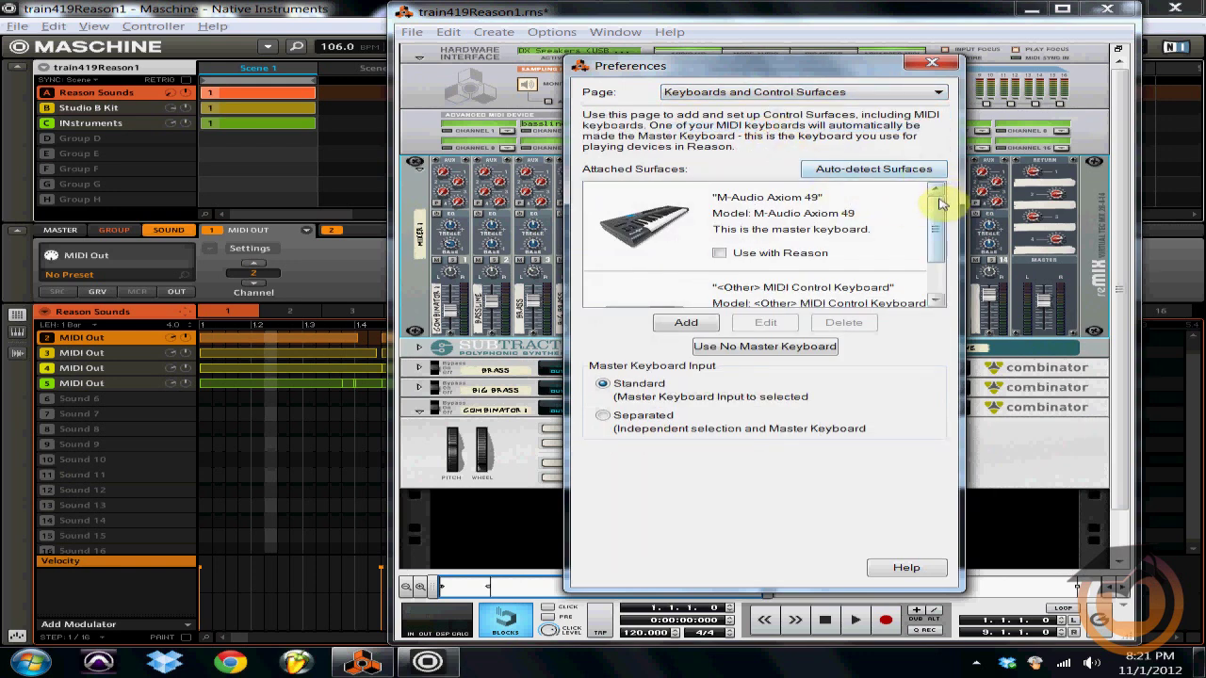
pyautogui.moveTo(940, 203)
pyautogui.mouseDown()
pyautogui.moveTo(939, 247)
pyautogui.moveTo(938, 196)
pyautogui.mouseUp()
# - On the Advanced page, keep LoopBe Internal MIDI as Bus A's input, then close preferences
pyautogui.click(838, 94)
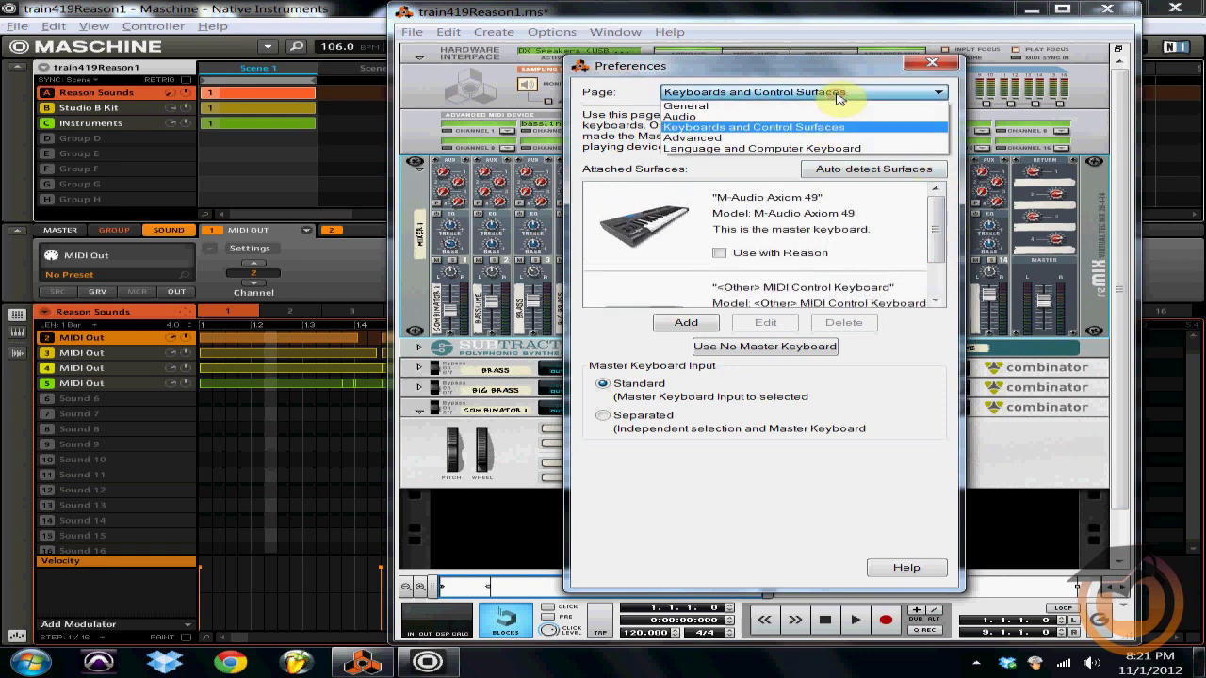
pyautogui.click(754, 138)
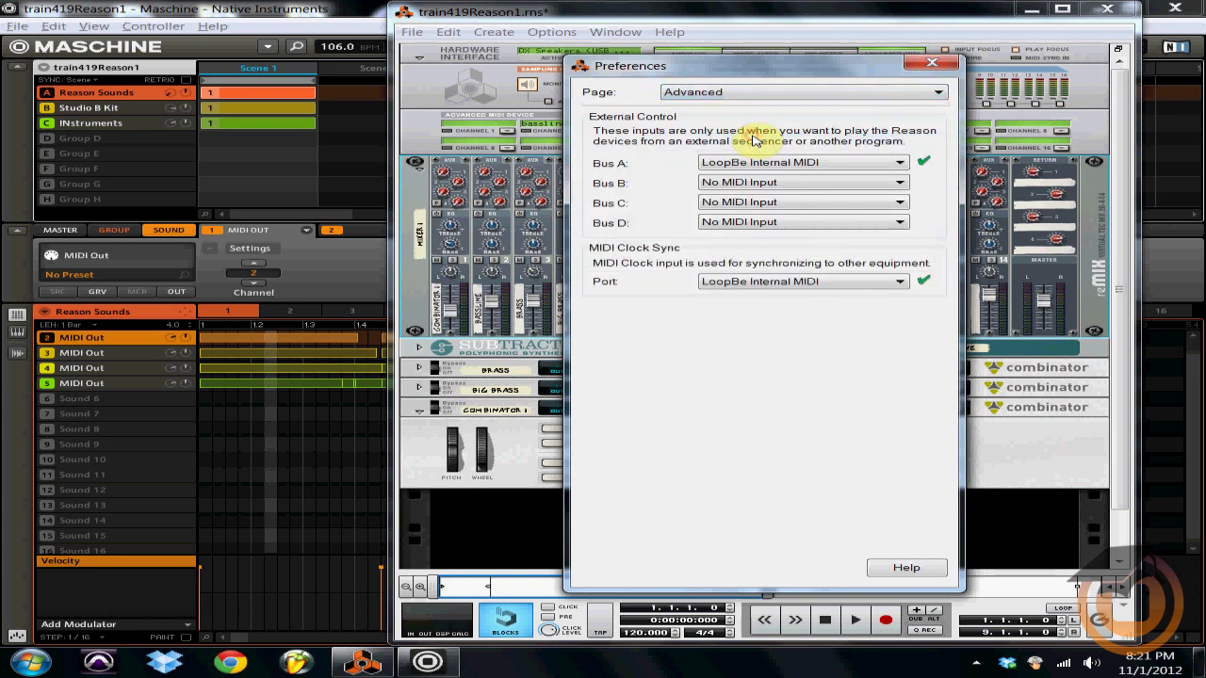
pyautogui.click(807, 167)
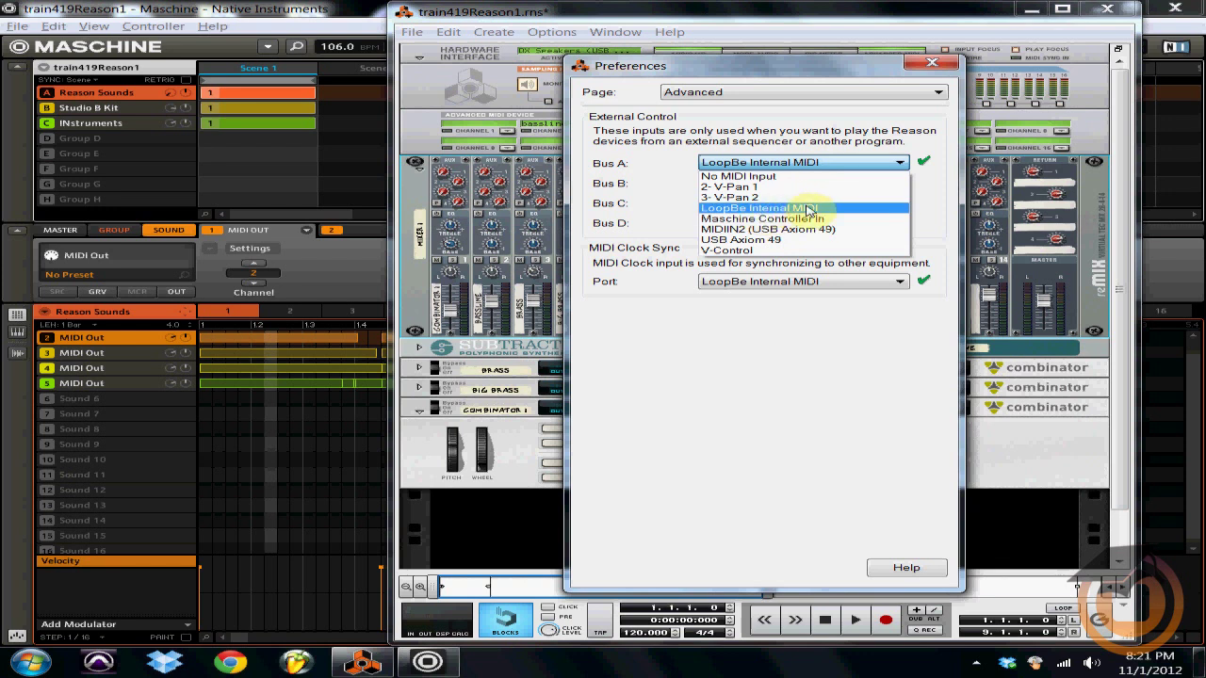
pyautogui.click(807, 208)
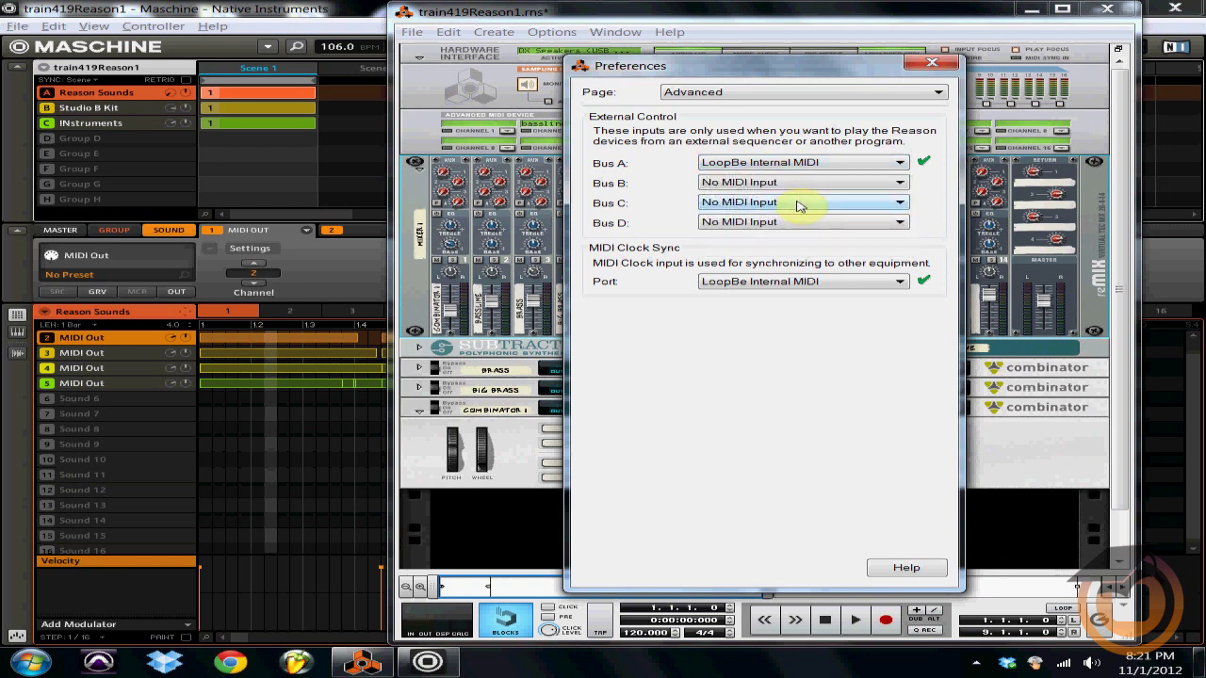
pyautogui.click(933, 64)
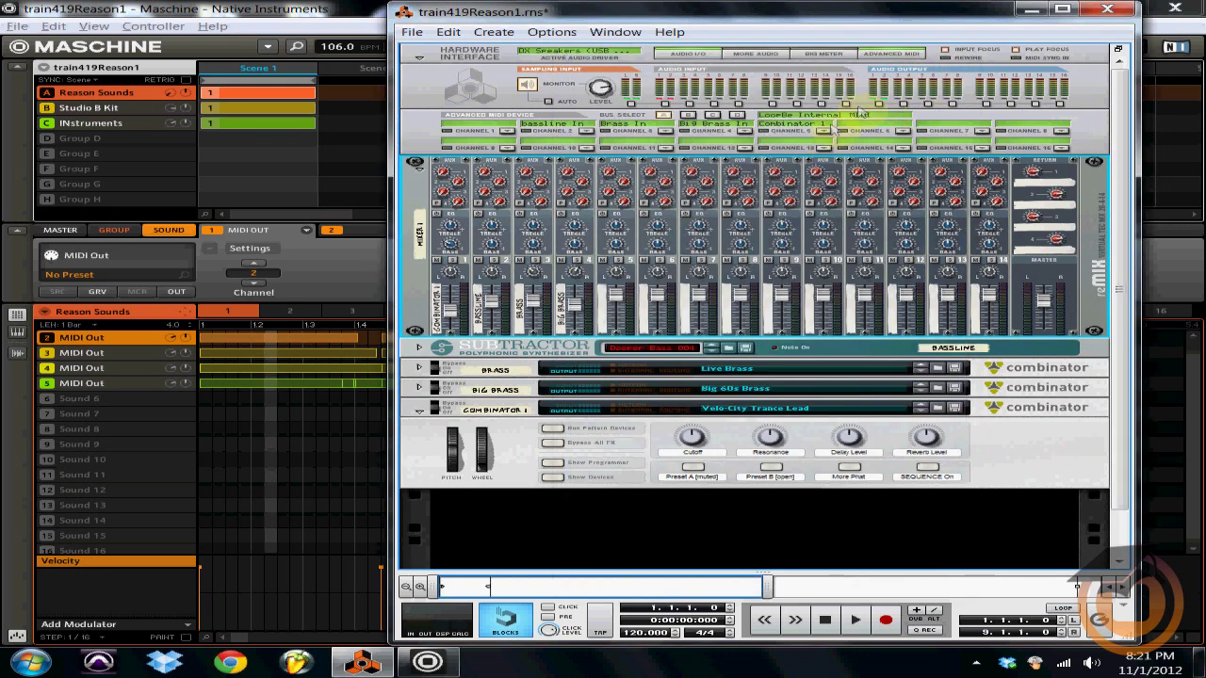
# - Unfold the Bassline Subtractor, Brass and Big Brass panels in the Reason rack
pyautogui.moveTo(771, 184)
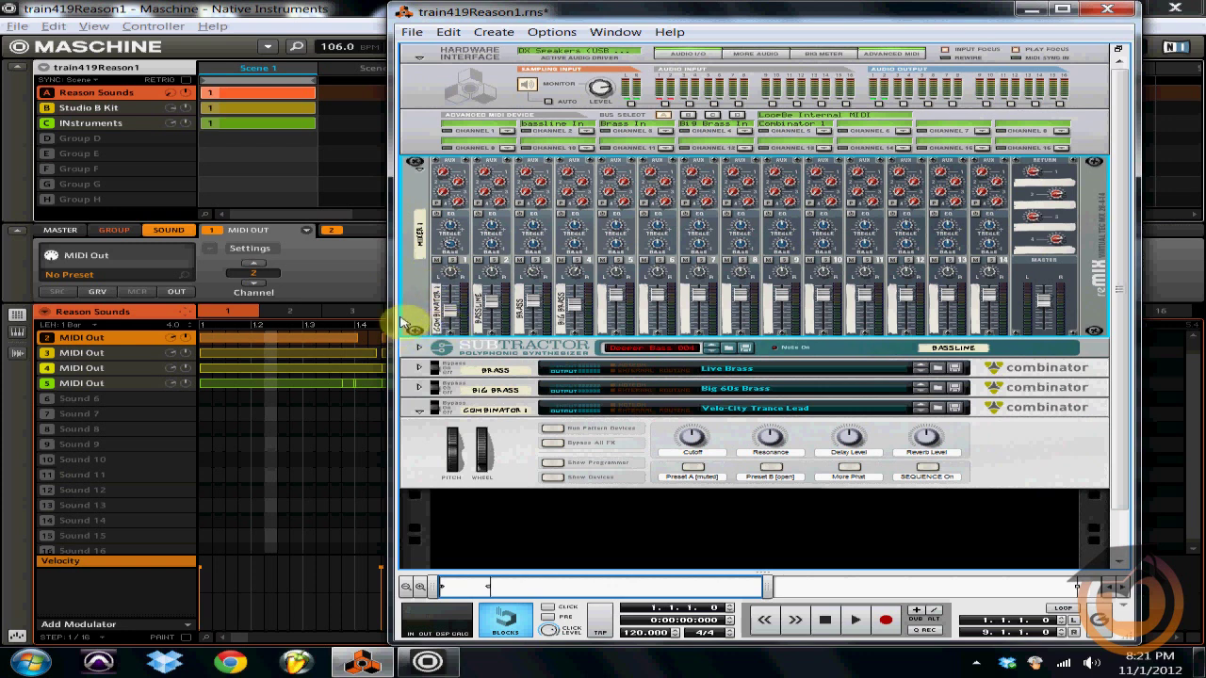
pyautogui.moveTo(455, 282)
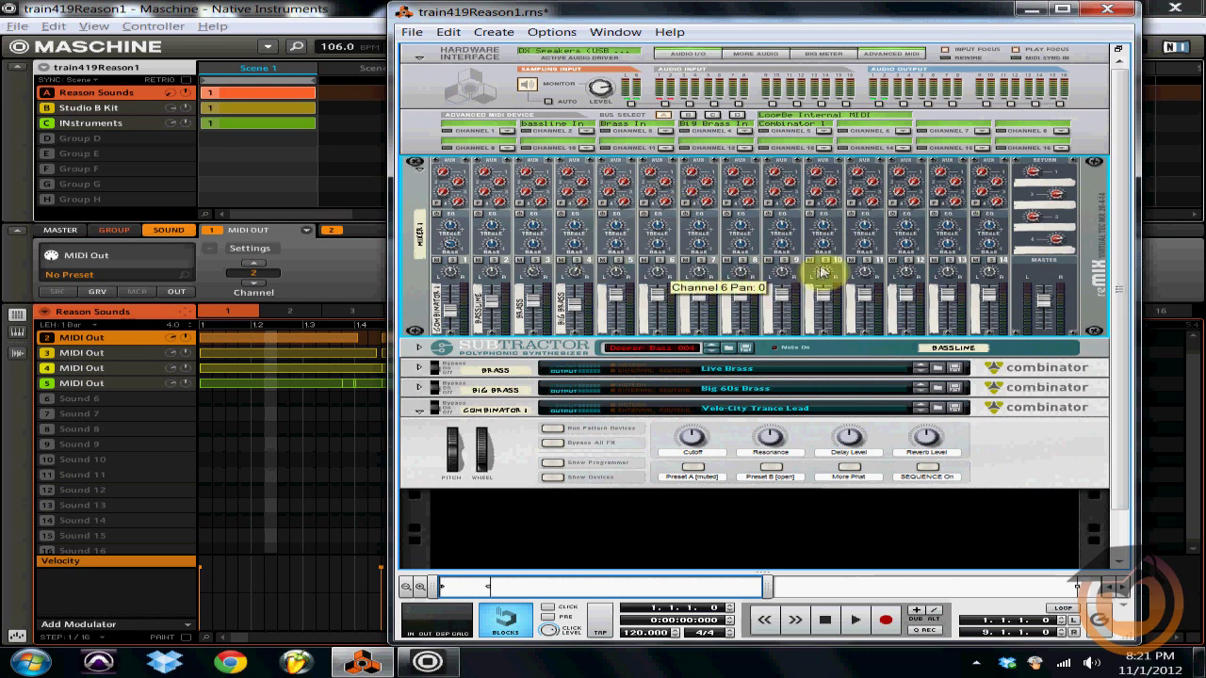
pyautogui.moveTo(822, 272)
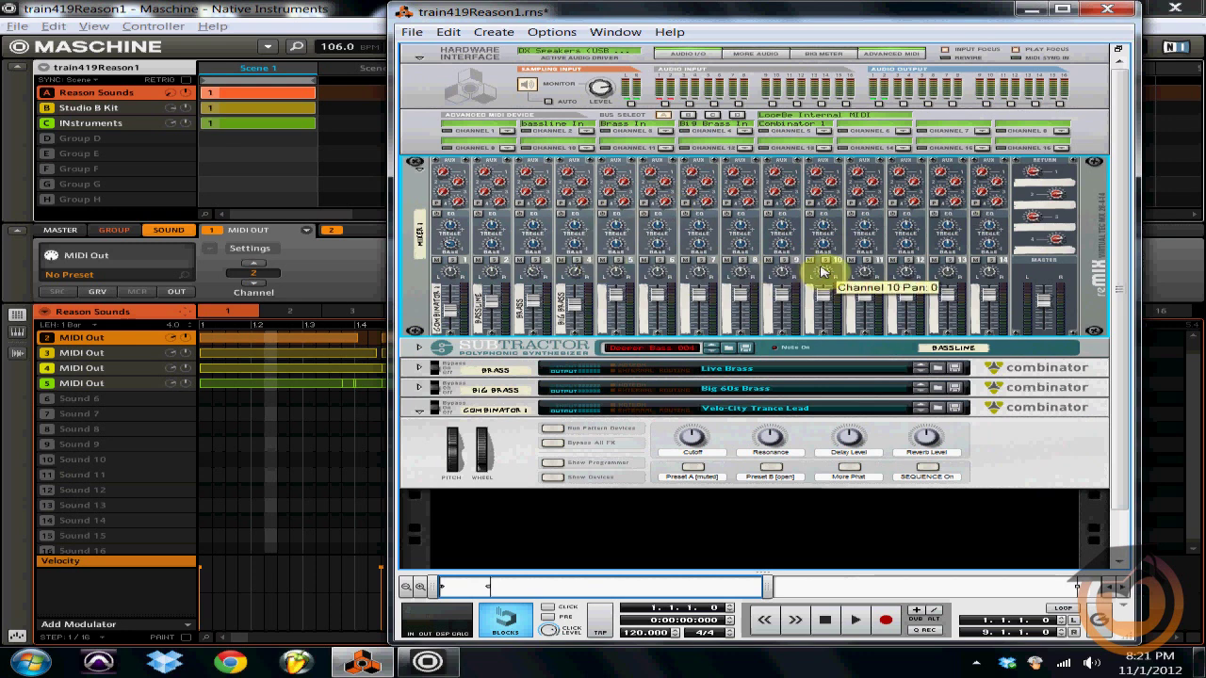
pyautogui.click(419, 348)
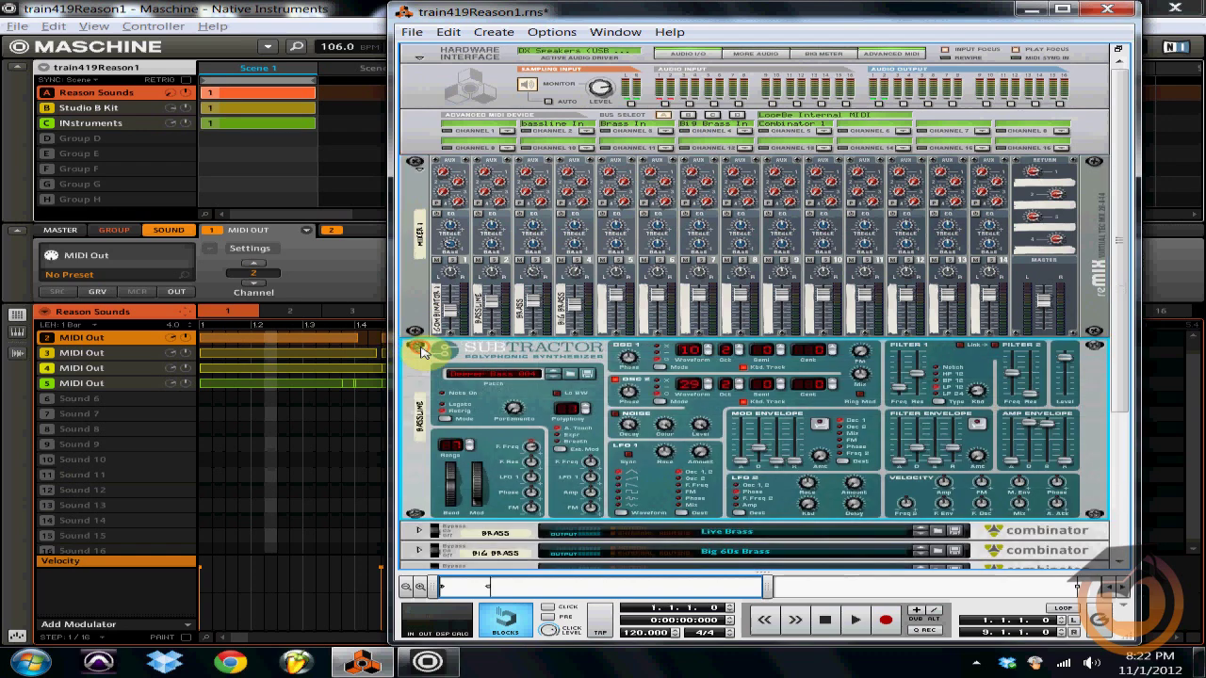
pyautogui.scroll(-2, 422, 367)
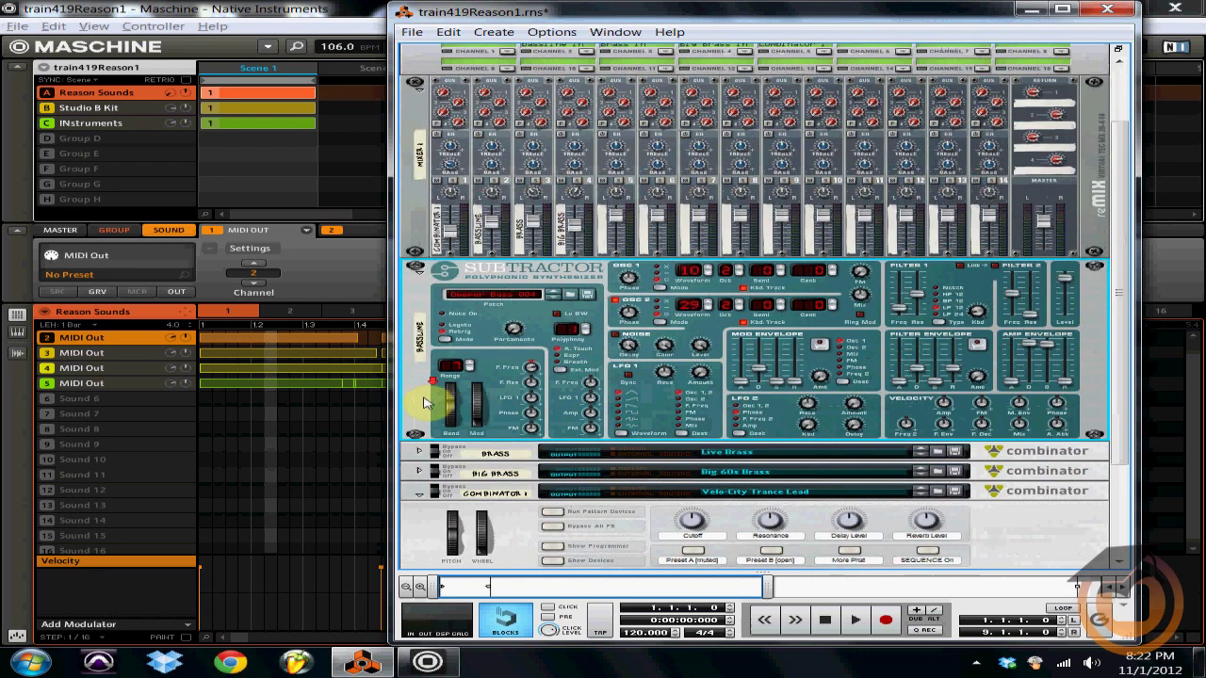
pyautogui.click(420, 454)
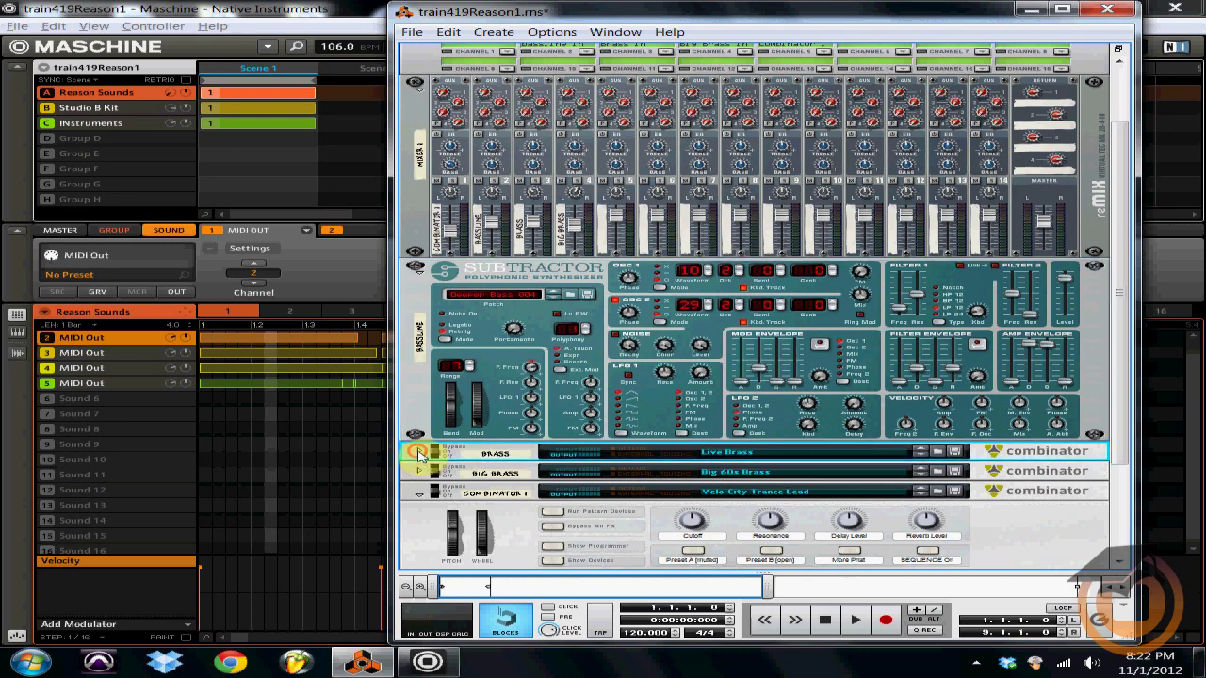
pyautogui.scroll(-1, 577, 473)
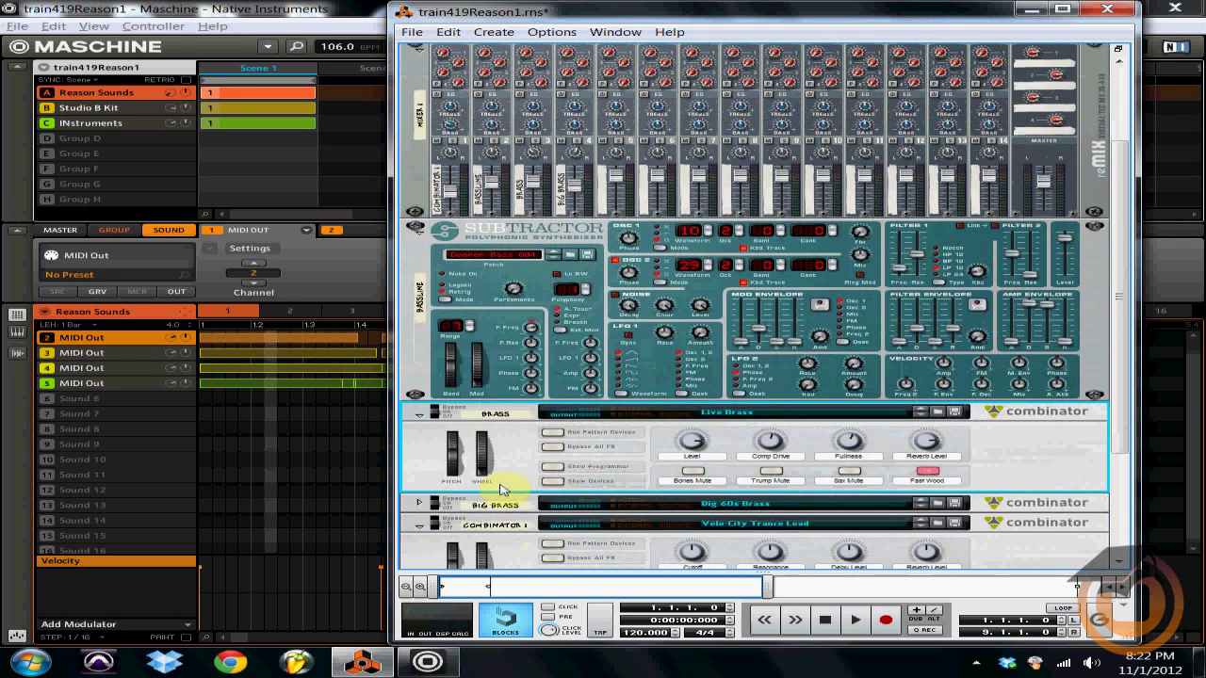
pyautogui.click(419, 504)
# - Fold the Combinator 1, Big Brass and Brass panels back up
pyautogui.scroll(-3, 436, 497)
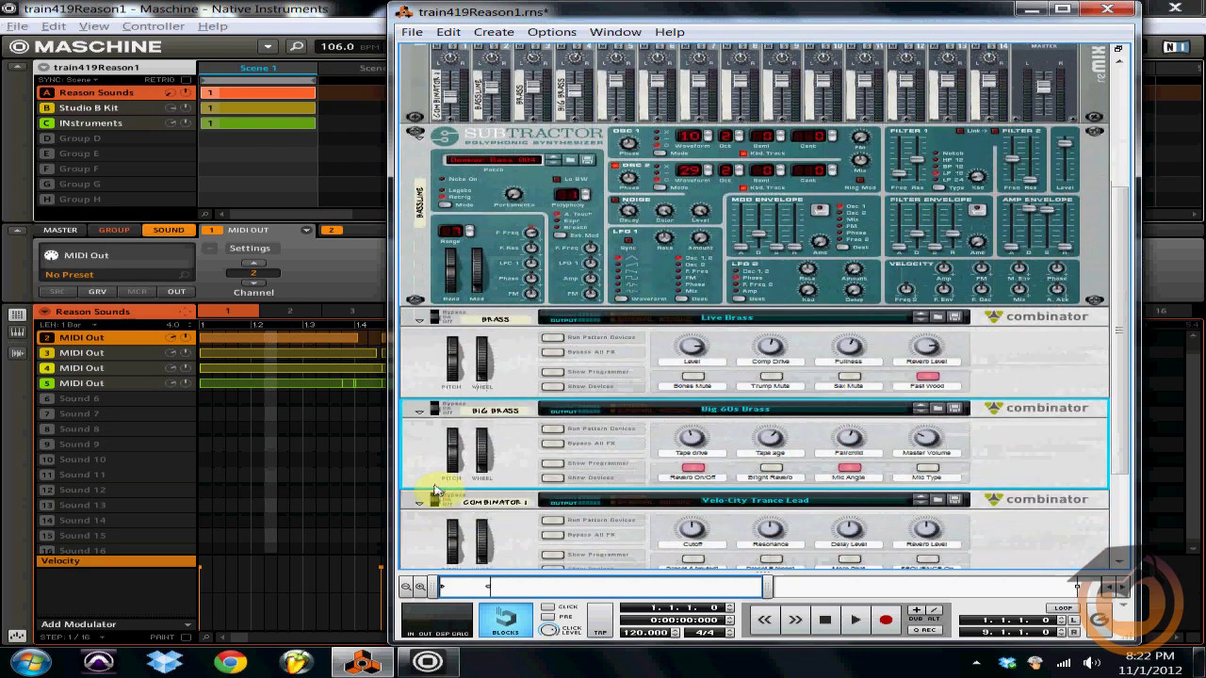
pyautogui.click(422, 465)
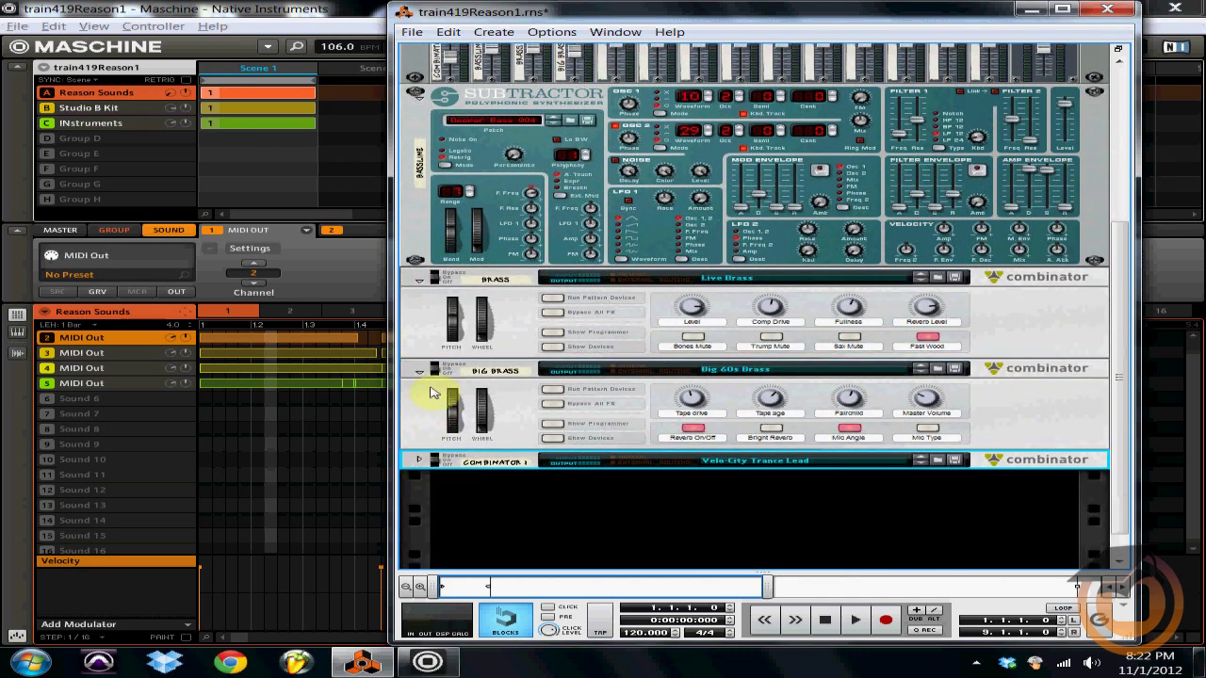
pyautogui.click(422, 369)
pyautogui.click(418, 373)
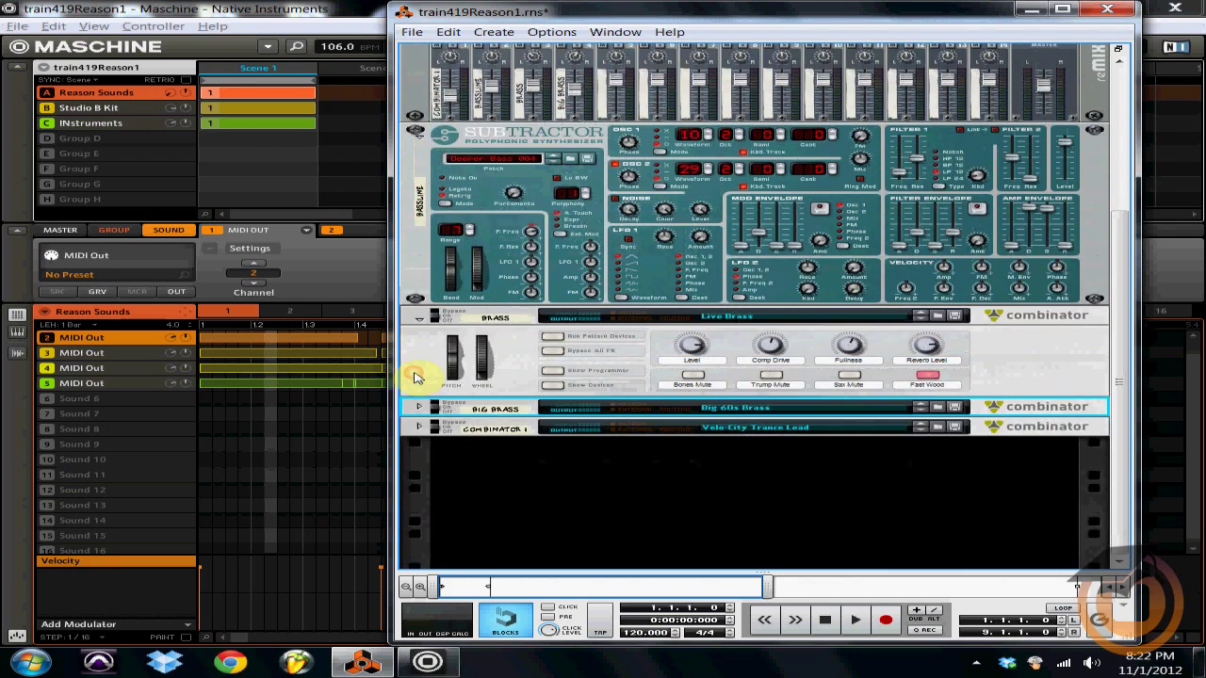
pyautogui.click(418, 323)
pyautogui.click(418, 320)
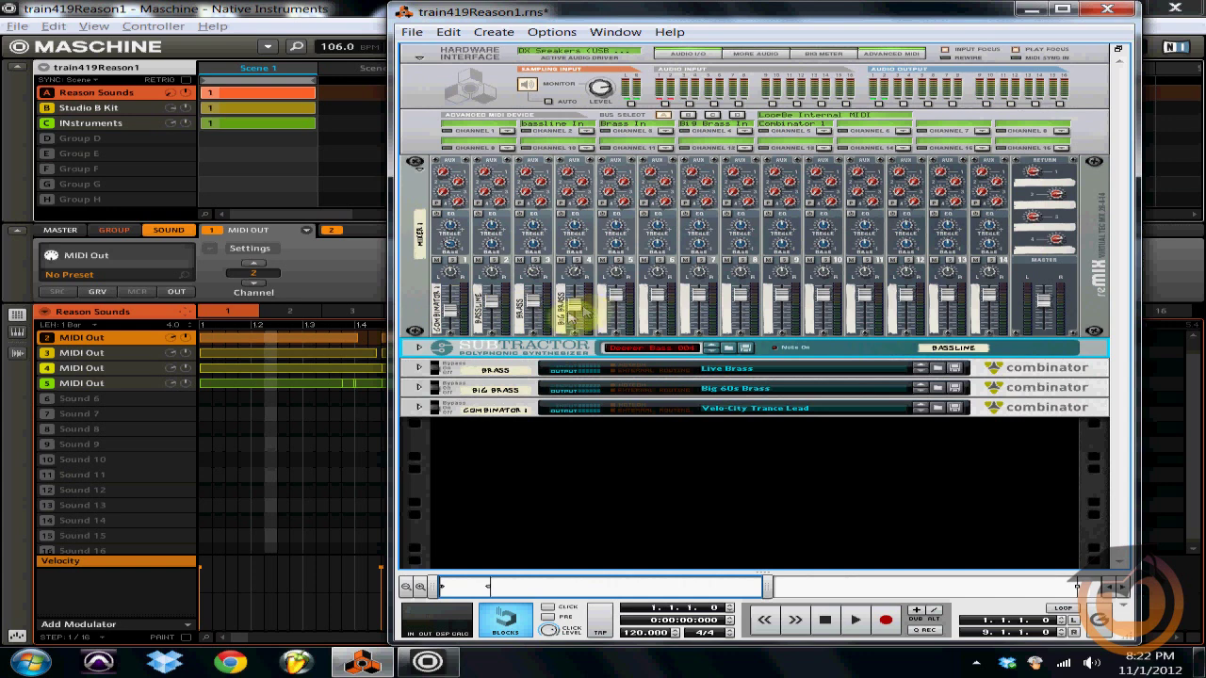
pyautogui.click(893, 53)
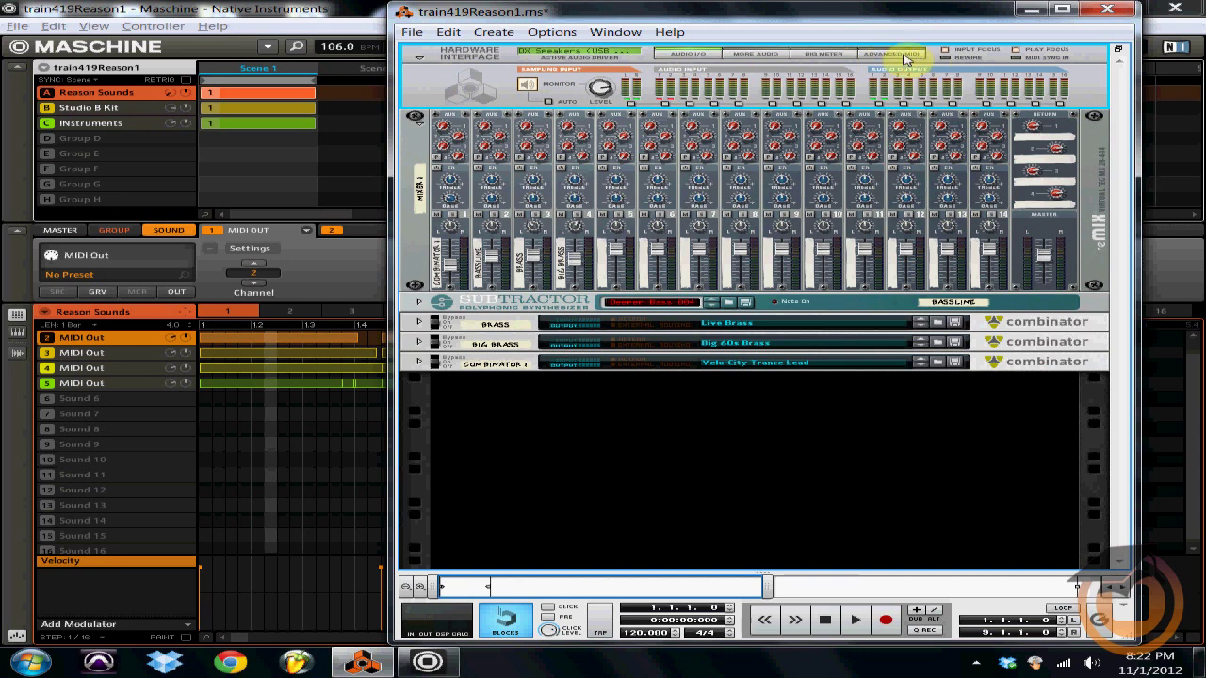
pyautogui.click(899, 55)
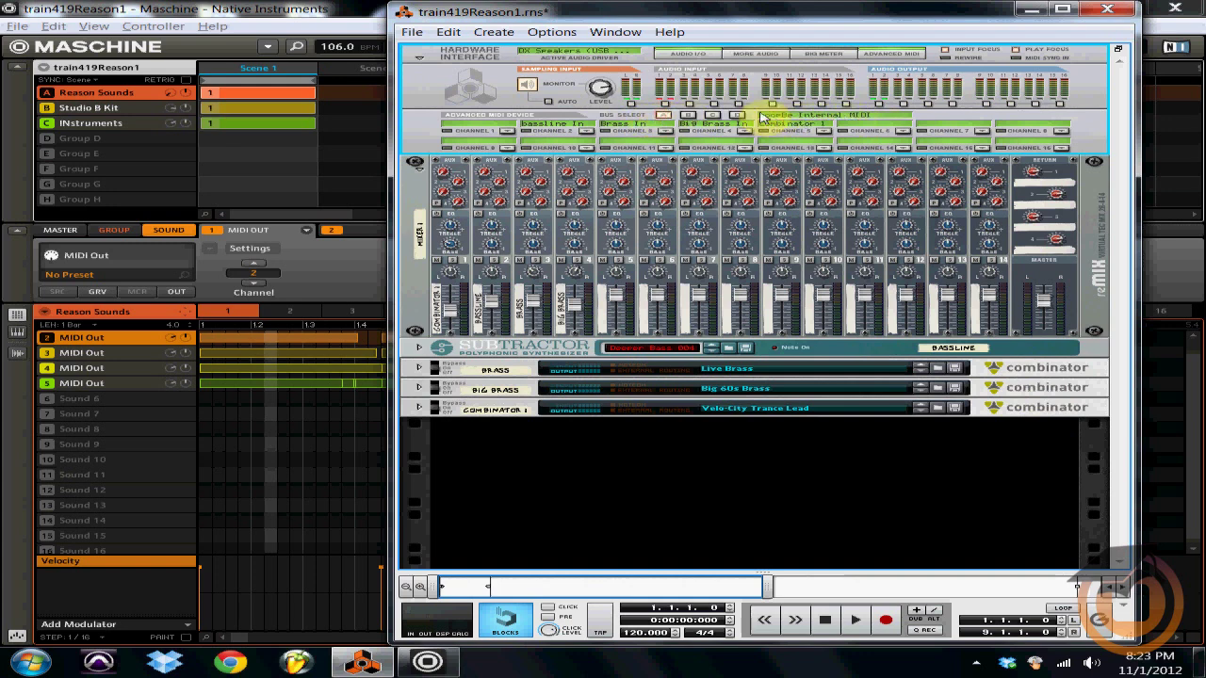
pyautogui.click(591, 133)
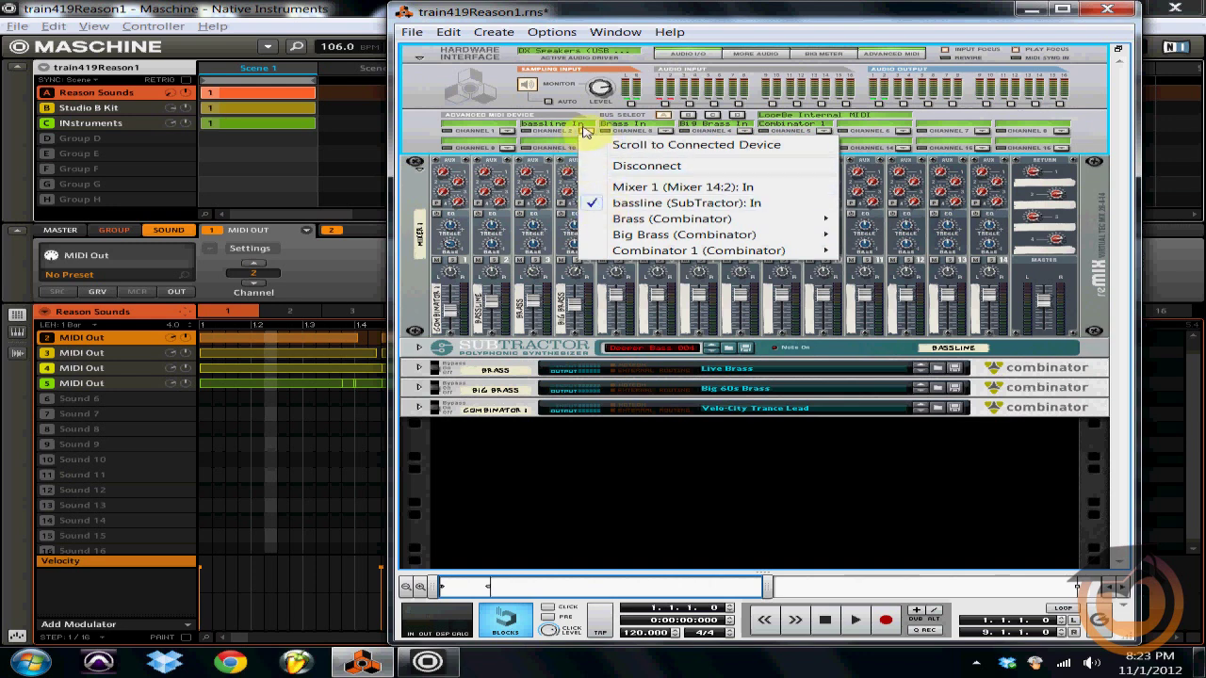
pyautogui.click(611, 204)
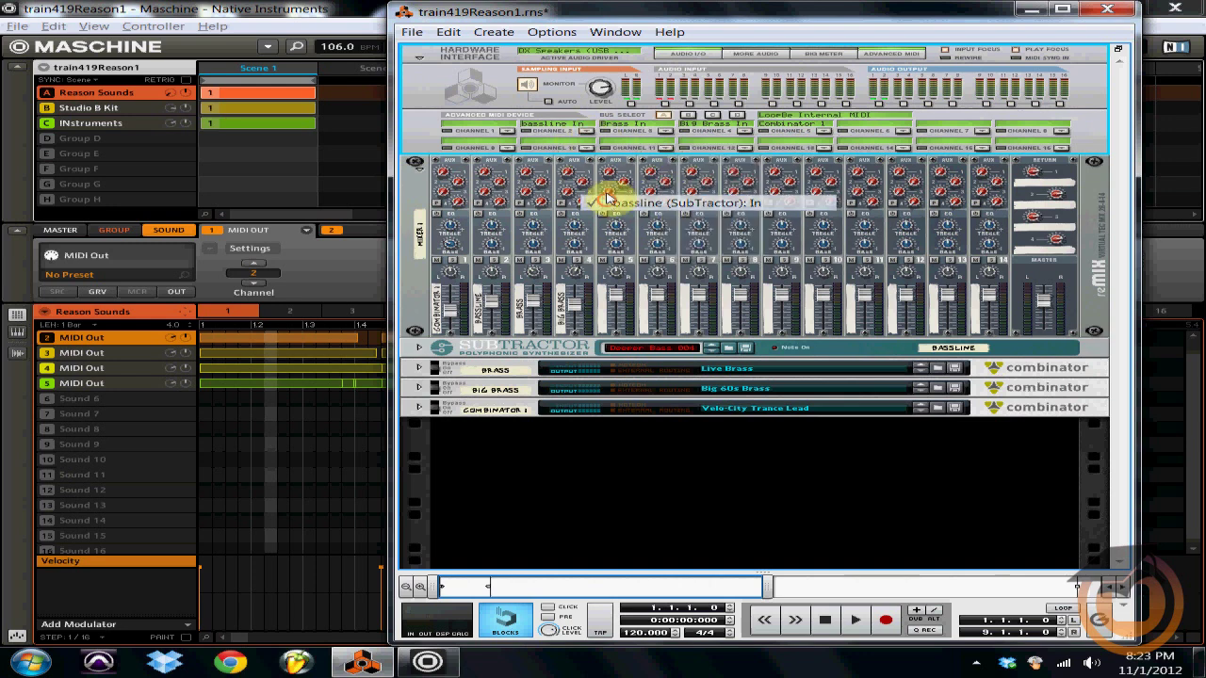
pyautogui.click(666, 133)
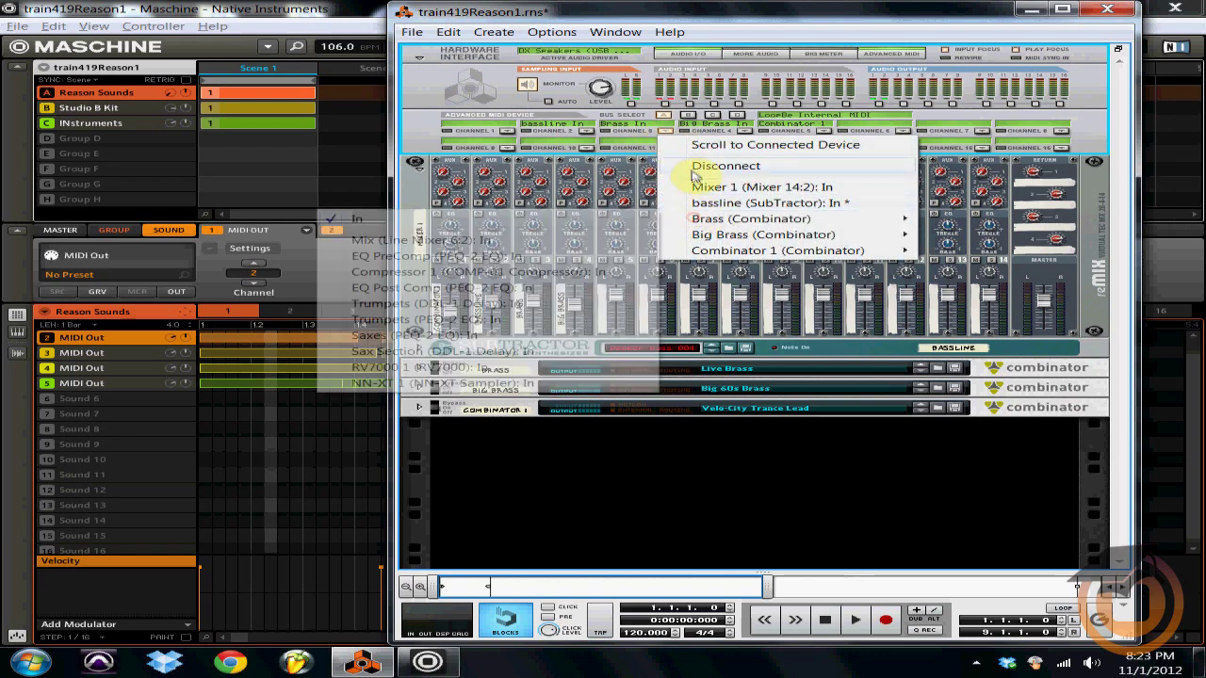
pyautogui.moveTo(707, 226)
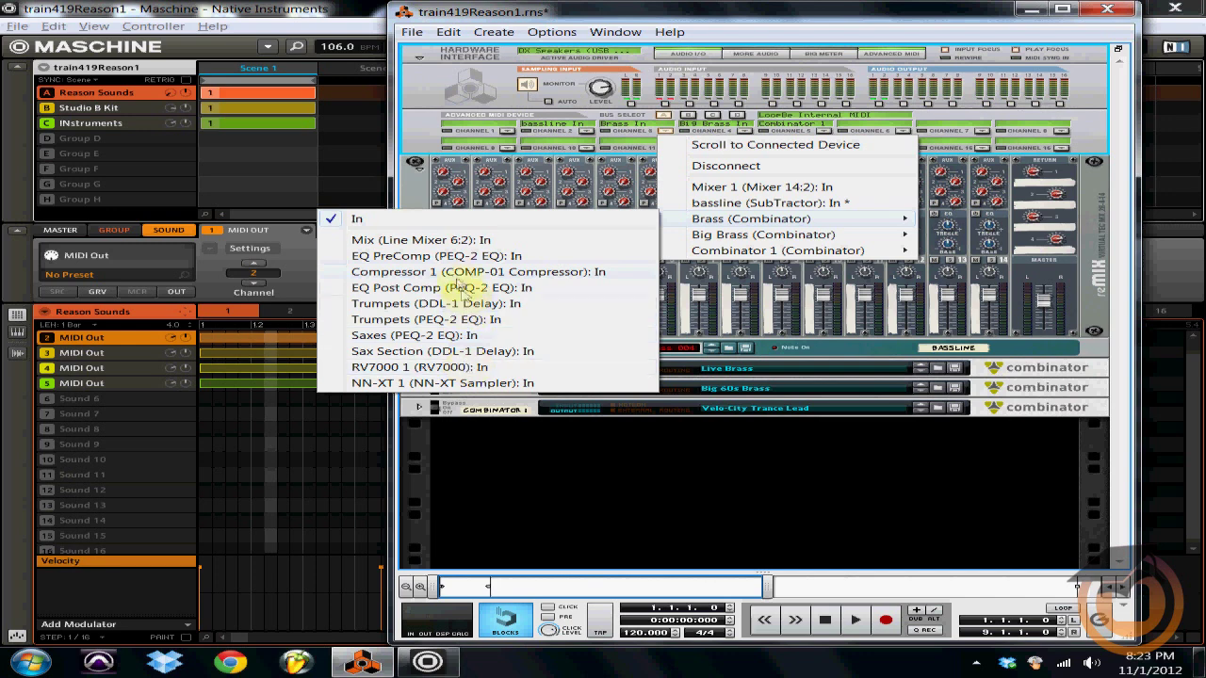
pyautogui.click(356, 220)
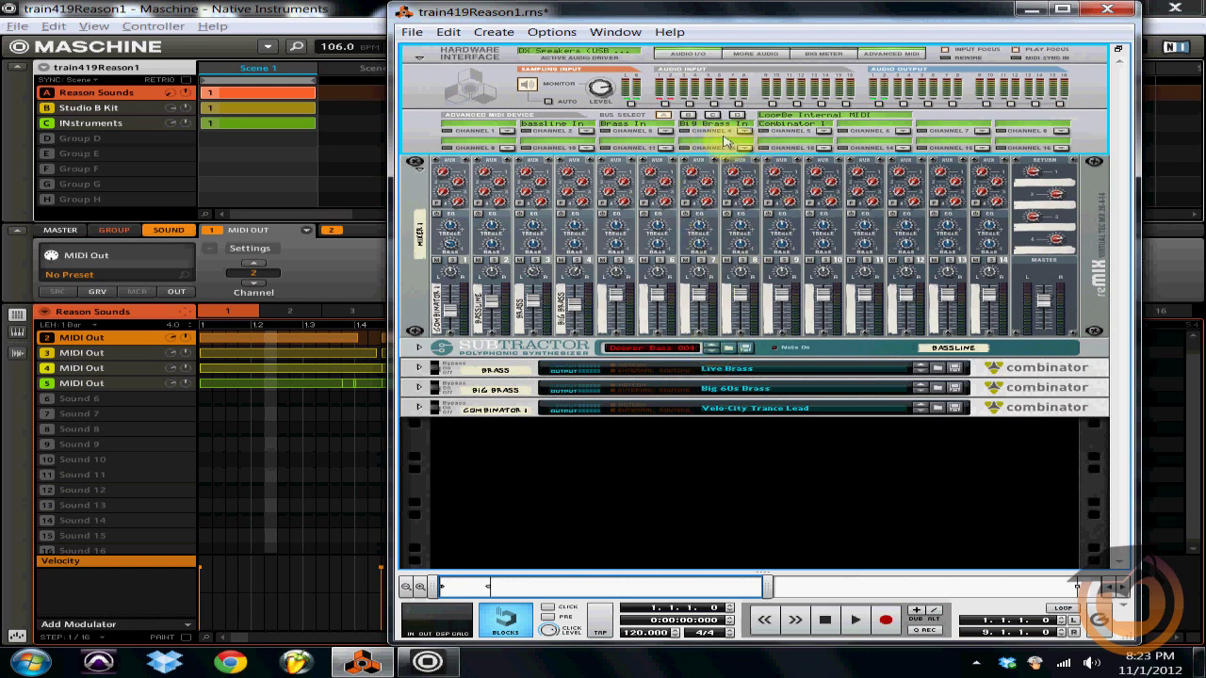
pyautogui.click(367, 278)
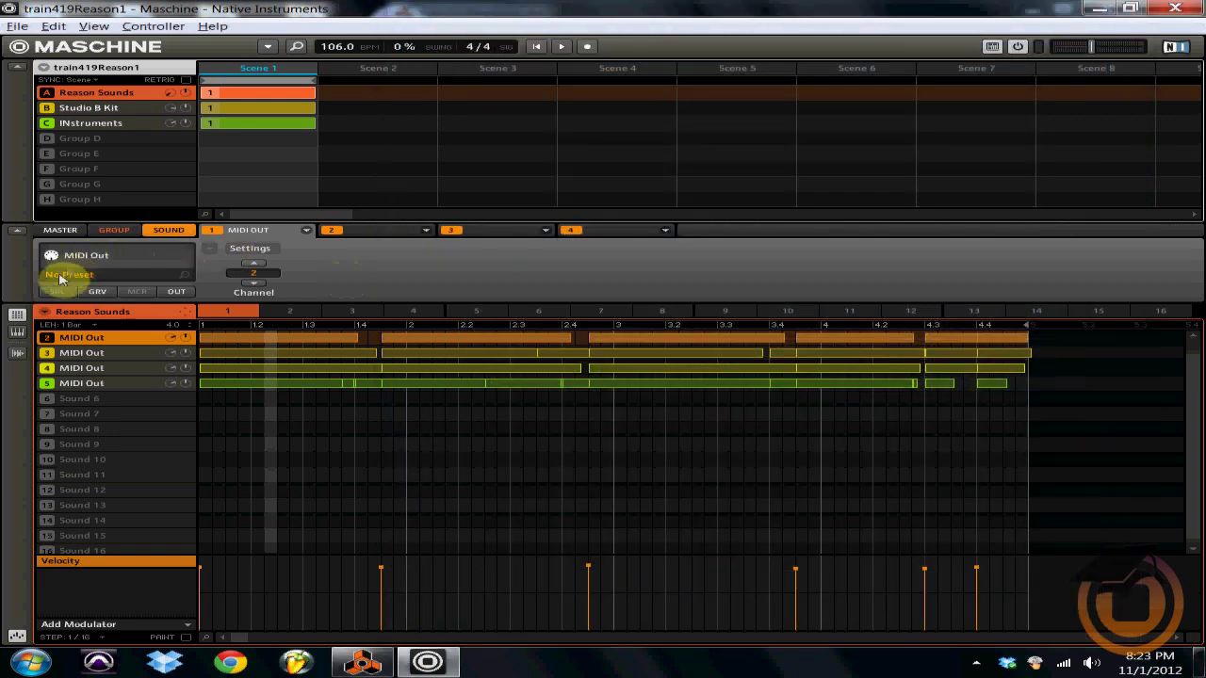
# - Check the MIDI Out channel of sounds 2–5 against the Reason rack, ending on sound 2 (channel 2)
pyautogui.click(112, 352)
pyautogui.click(106, 339)
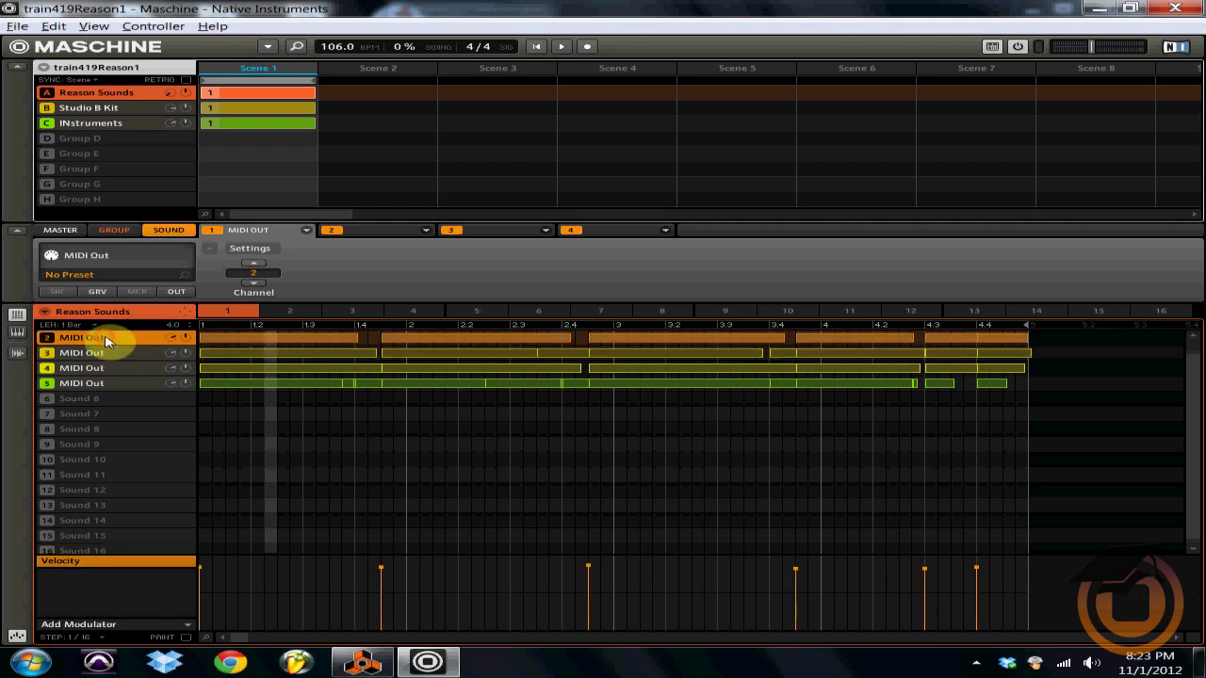
pyautogui.click(103, 353)
pyautogui.click(103, 367)
pyautogui.click(103, 384)
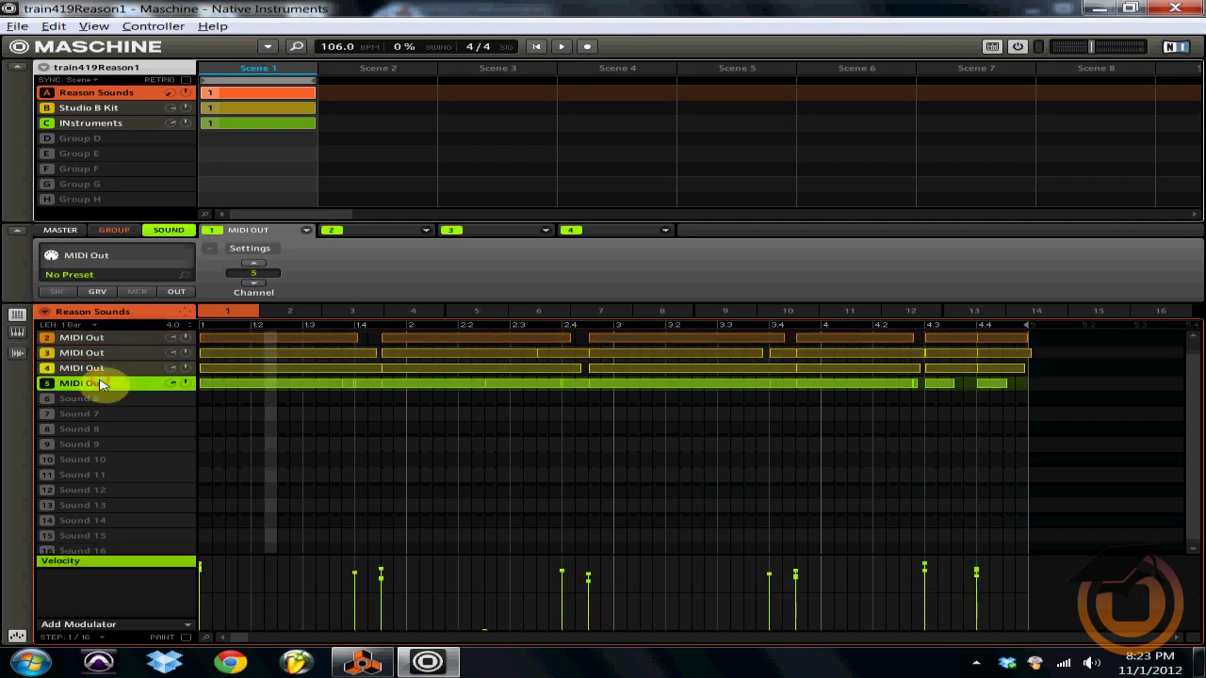
pyautogui.hotkey('alt', 'Tab')
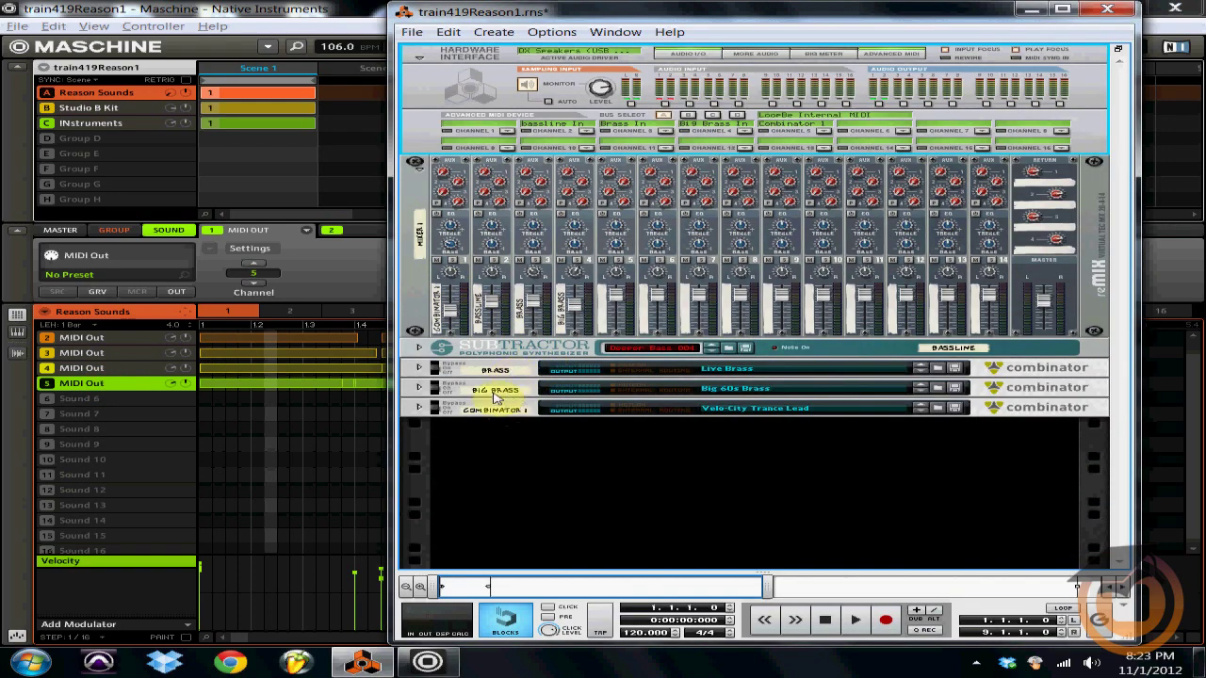
pyautogui.hotkey('alt', 'Tab')
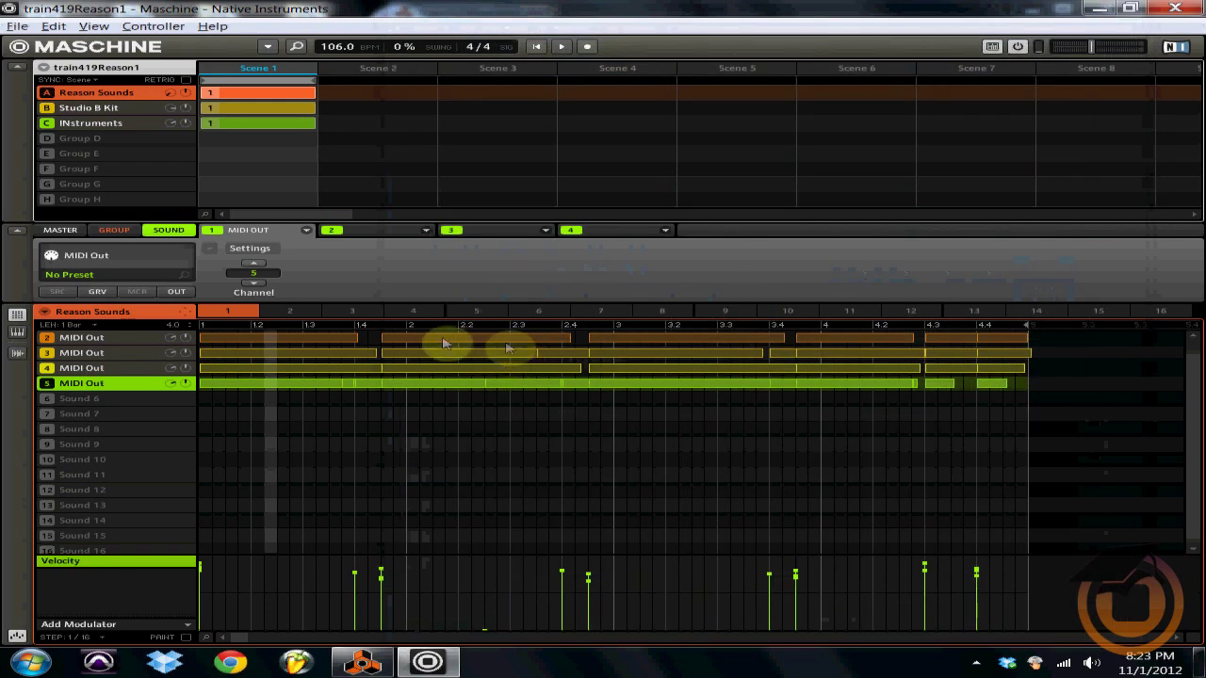
pyautogui.click(104, 338)
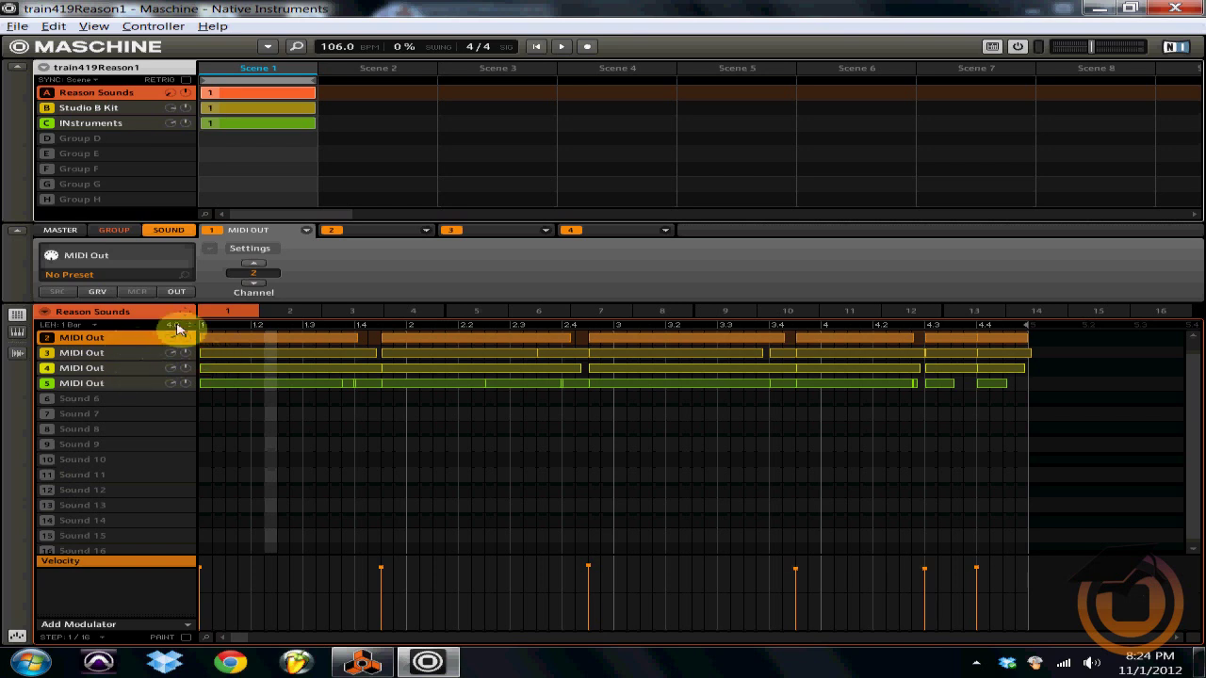
# - Reload the MIDI Out module on sound 2, then compare Reason's rack with sound 3's channel
pyautogui.click(308, 232)
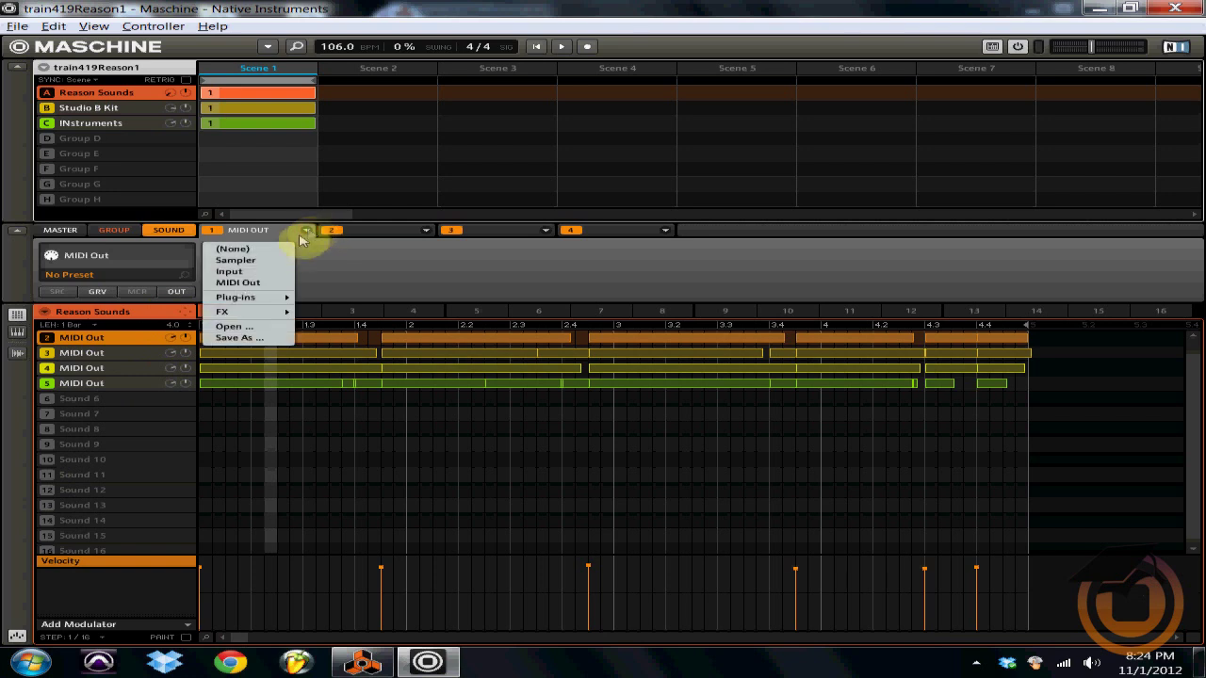
pyautogui.click(250, 284)
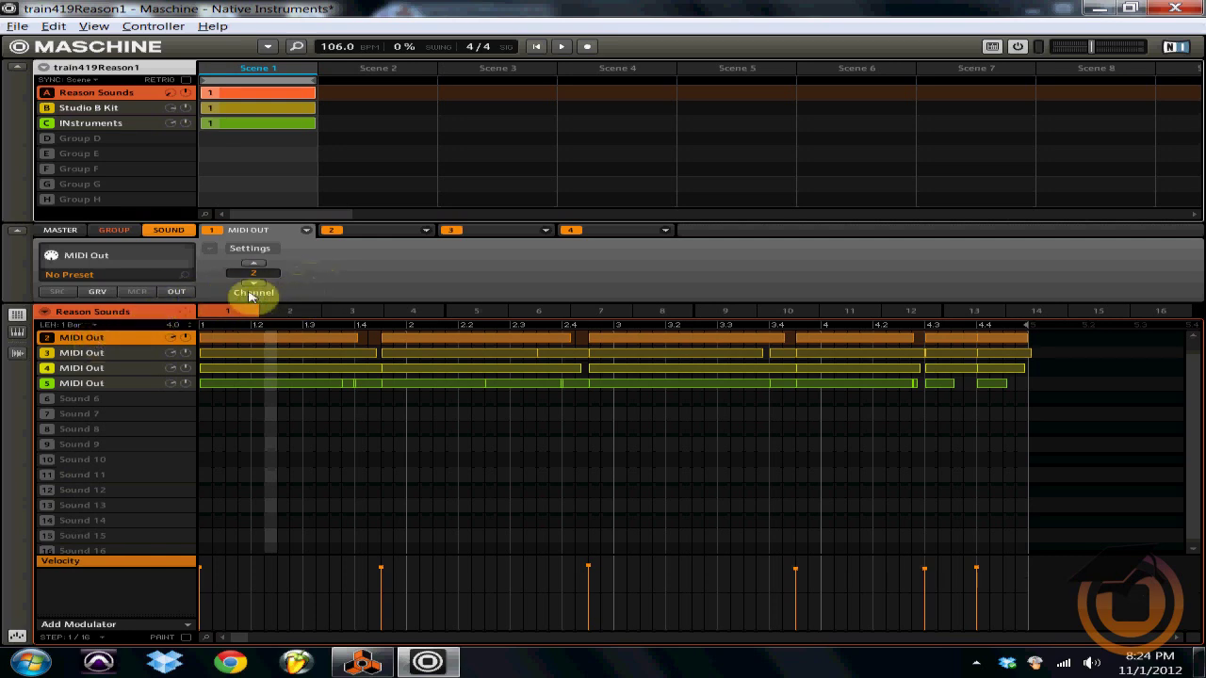
pyautogui.hotkey('alt', 'Tab')
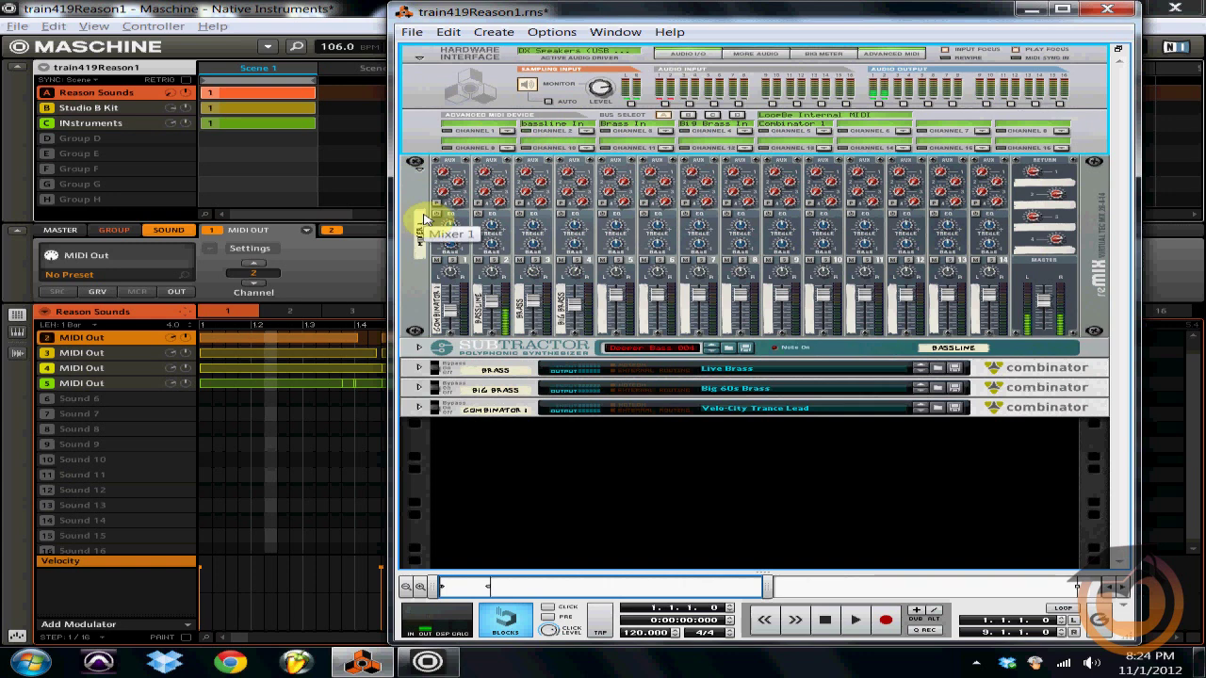
pyautogui.click(130, 359)
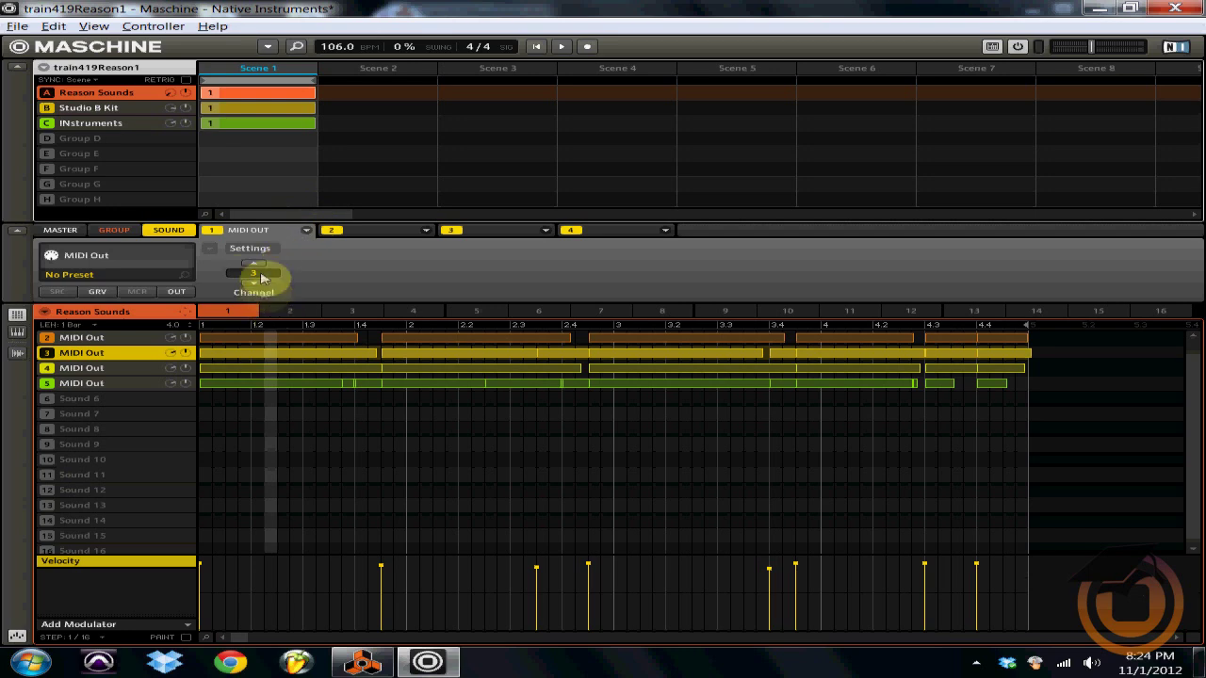
pyautogui.hotkey('alt', 'Tab')
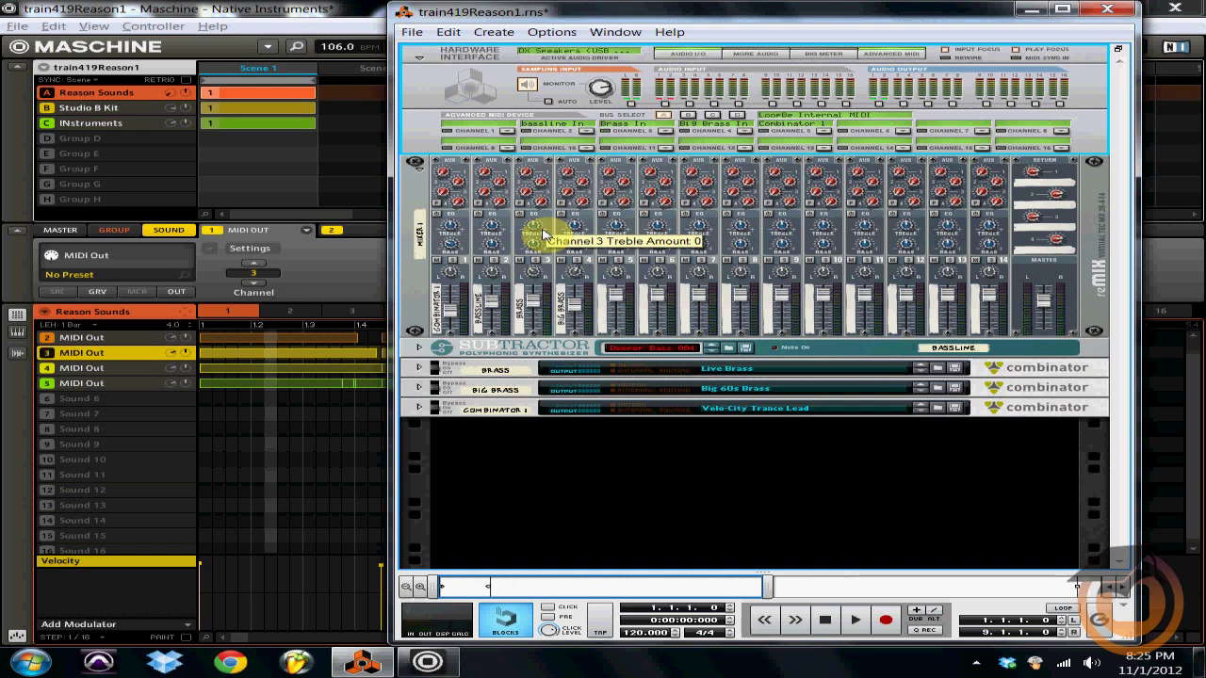
pyautogui.click(328, 296)
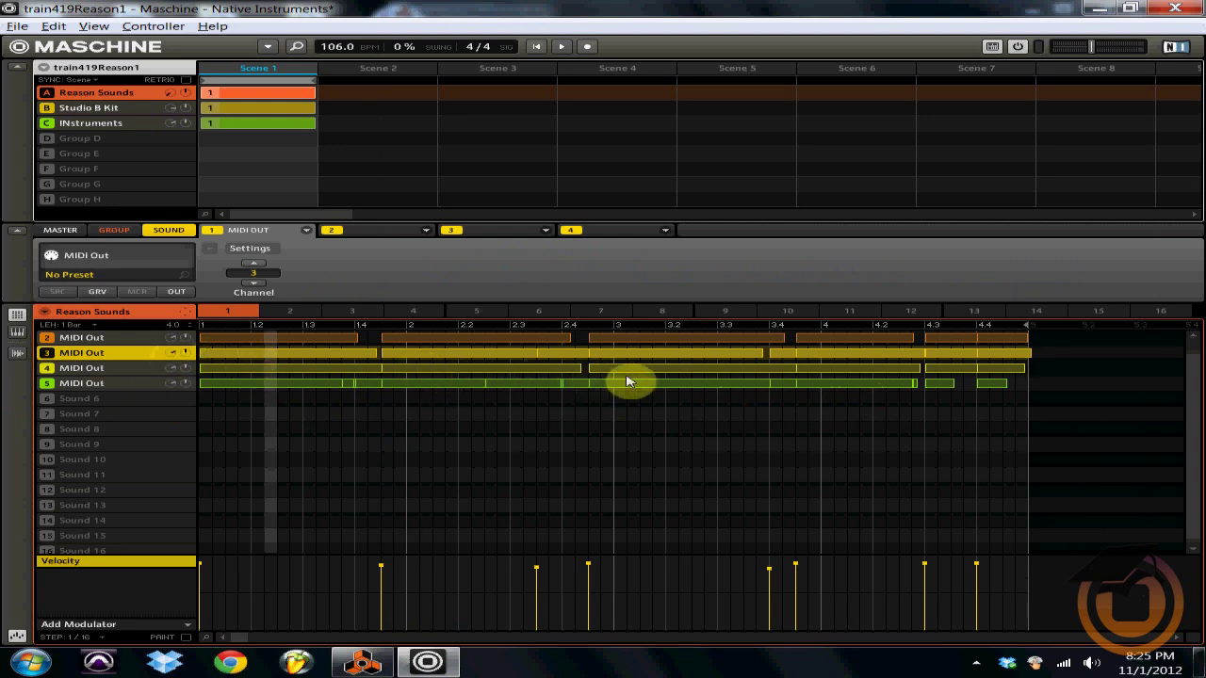
# - Play the Reason Sounds pattern once in Maschine, then stop it
pyautogui.hotkey('alt', 'Tab')
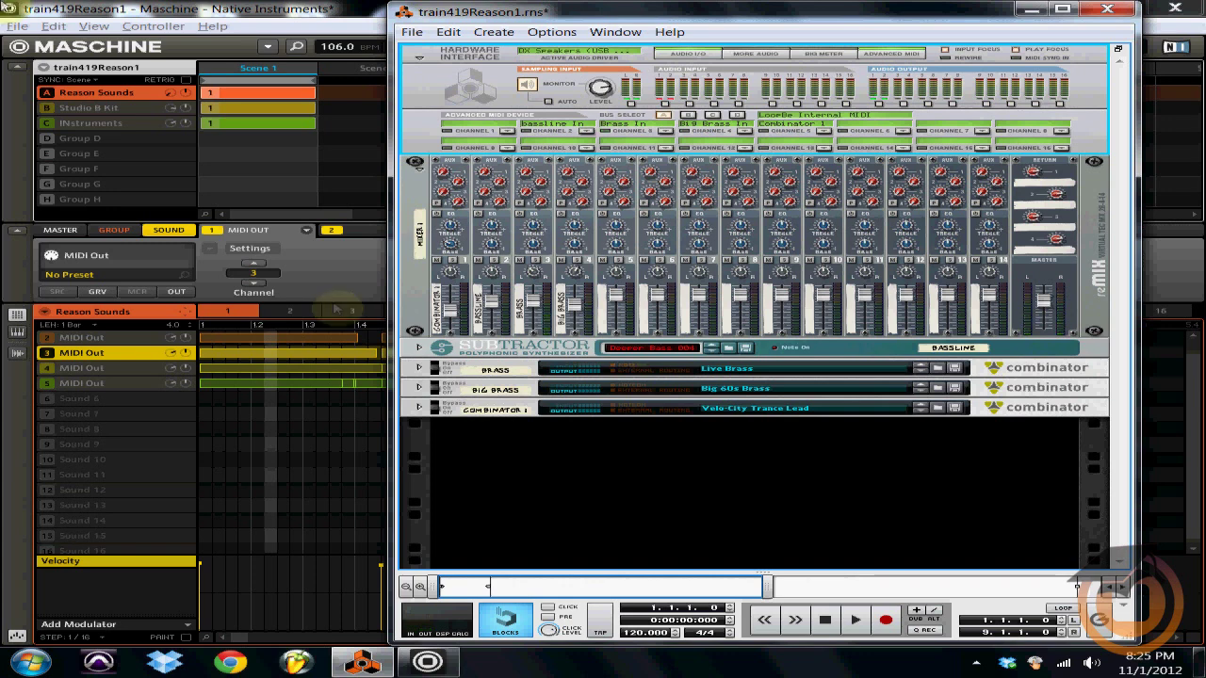
pyautogui.click(302, 35)
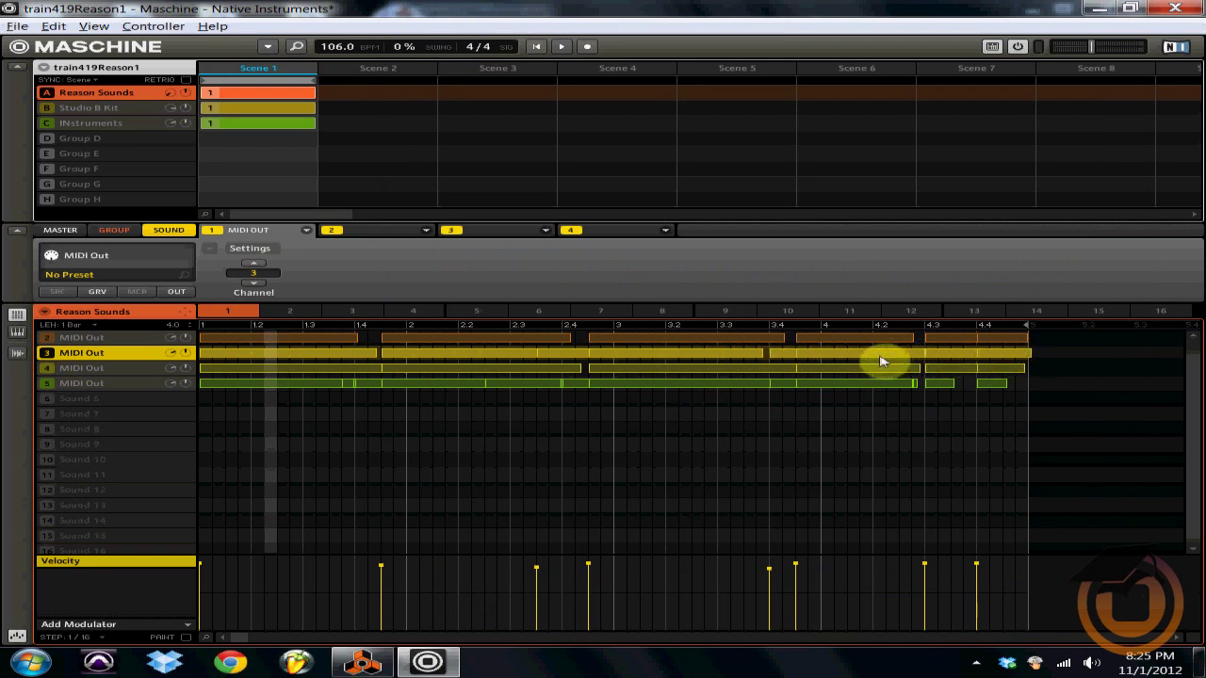
pyautogui.press('space')
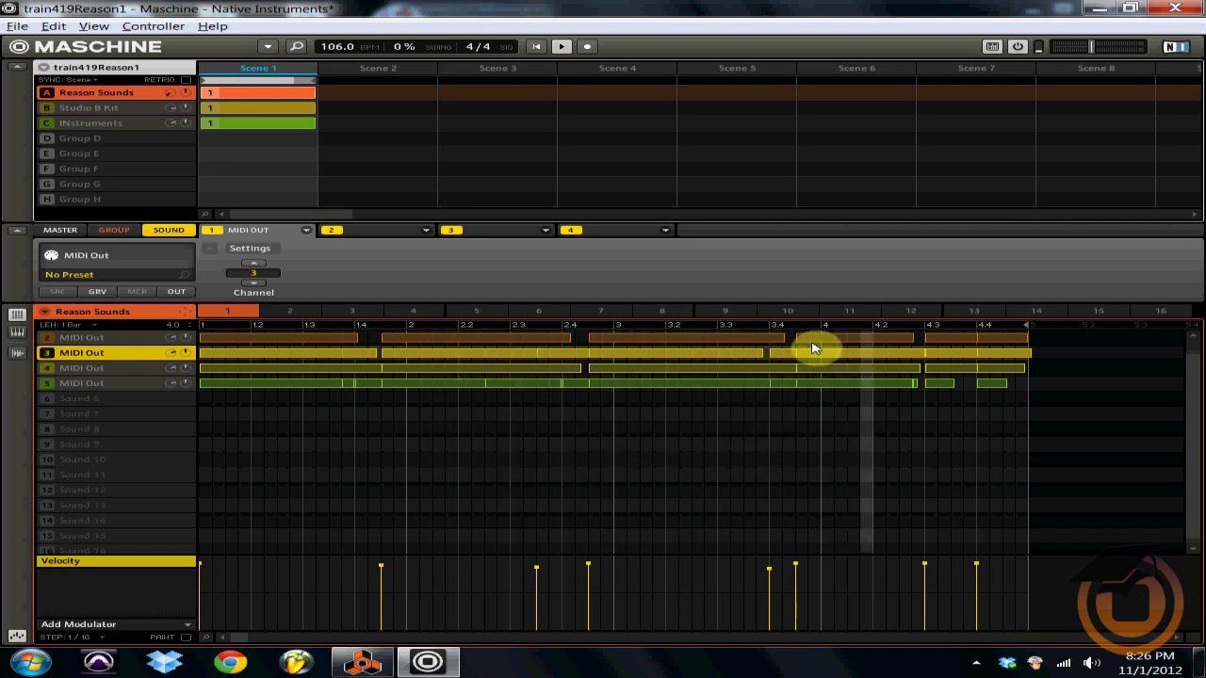
pyautogui.press('space')
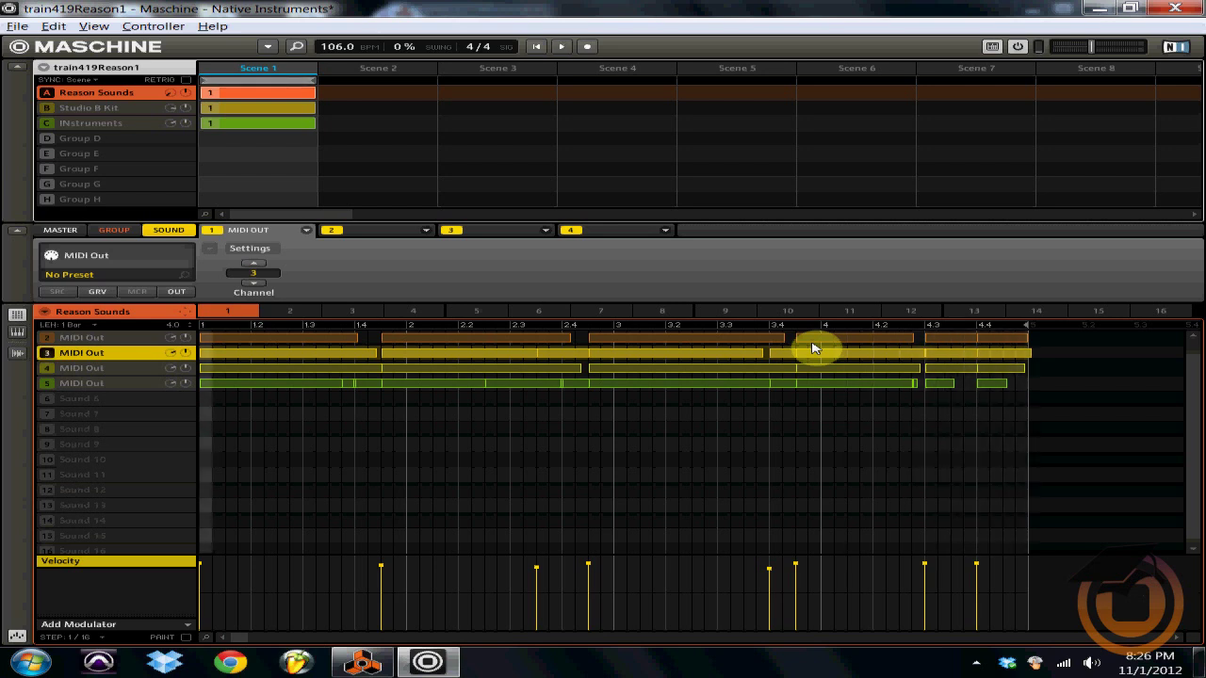
pyautogui.rightClick(81, 369)
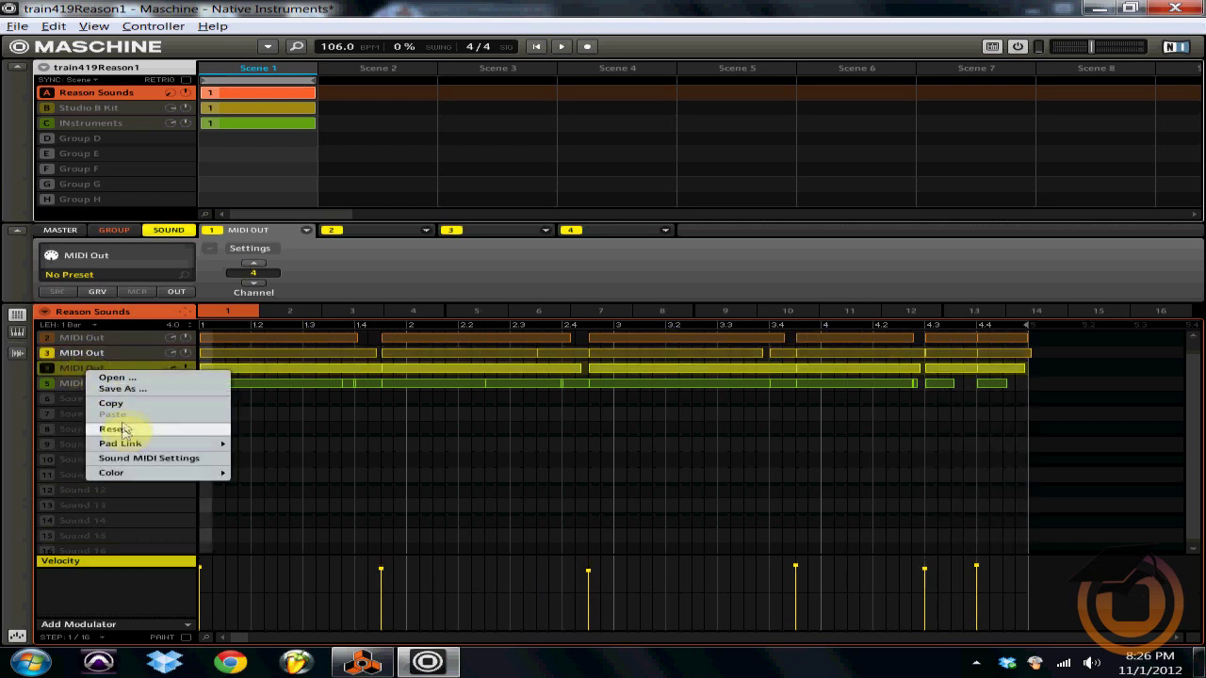
# - Dismiss sound 4's options, start the pattern playing, and switch to the Reason rack
pyautogui.click(47, 370)
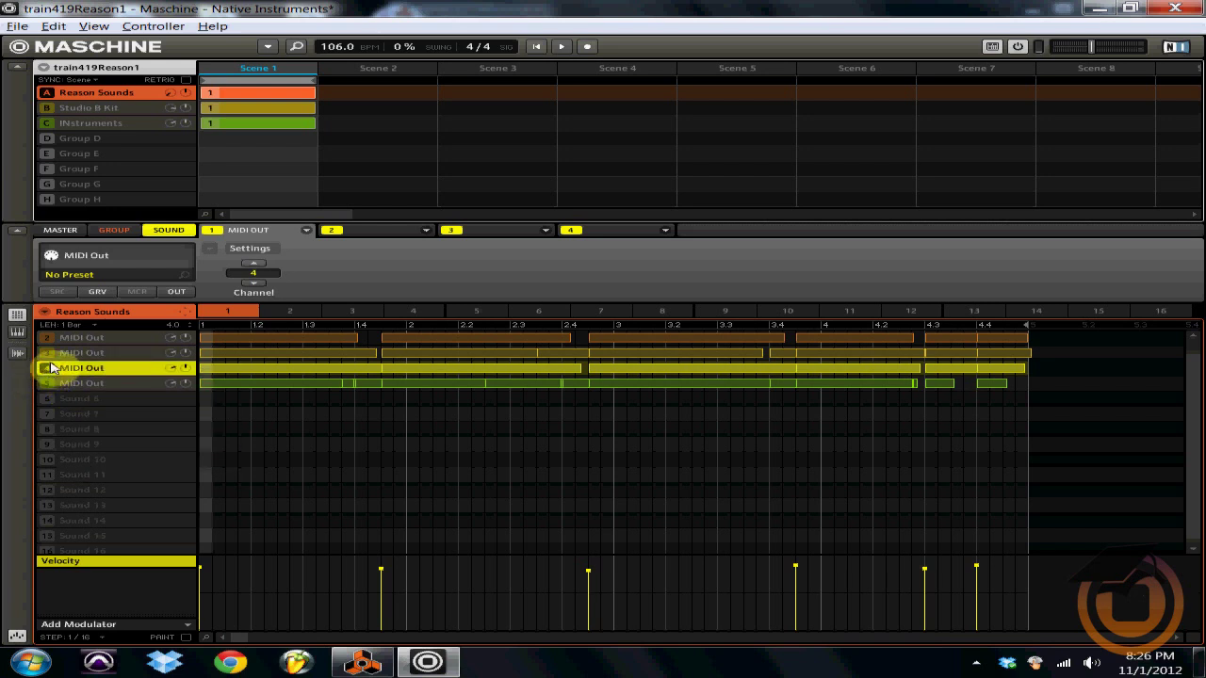
pyautogui.press('space')
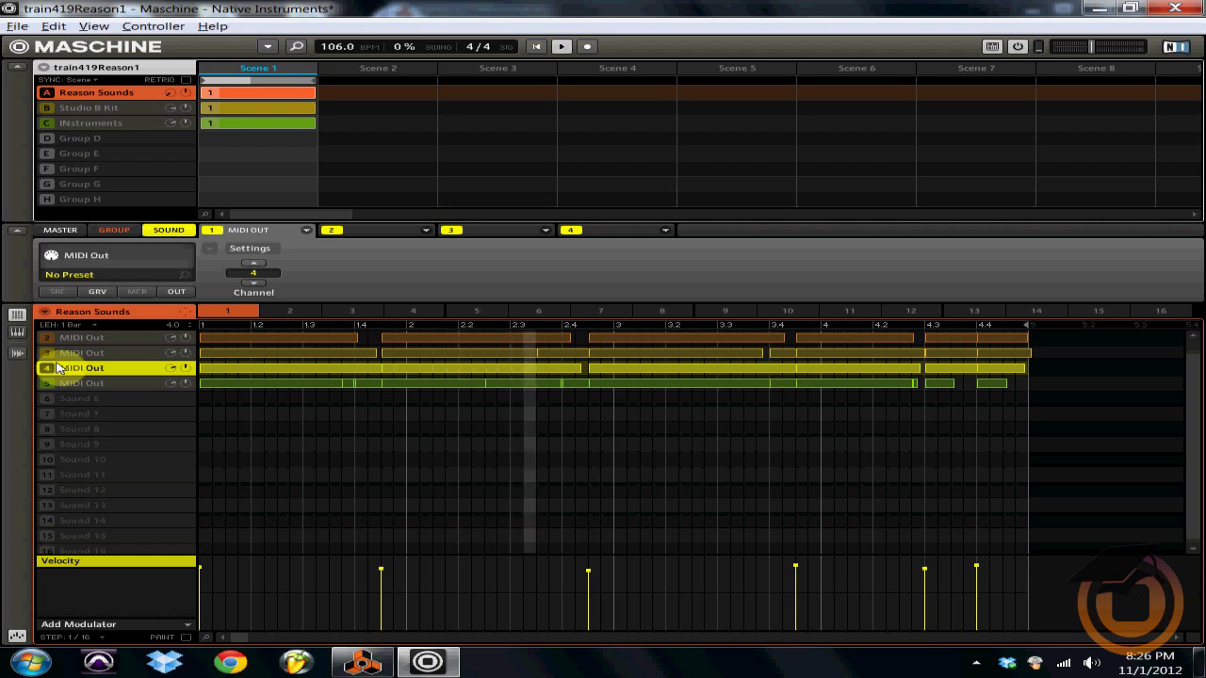
pyautogui.hotkey('alt', 'Tab')
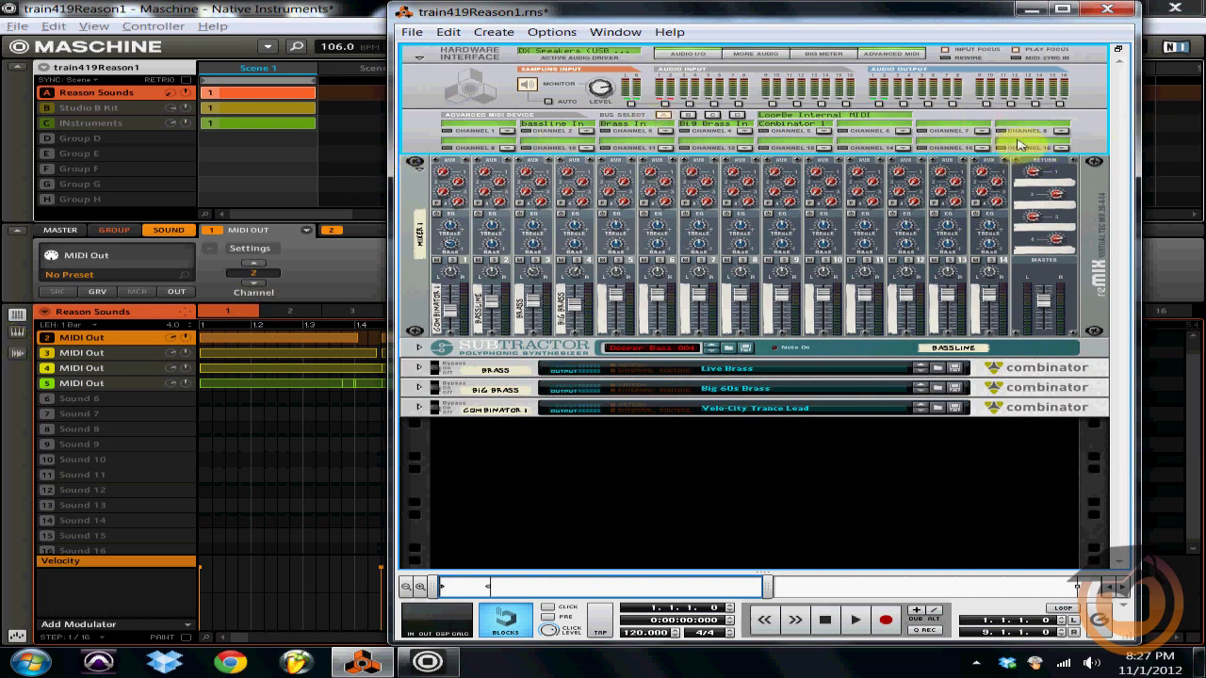
pyautogui.click(687, 114)
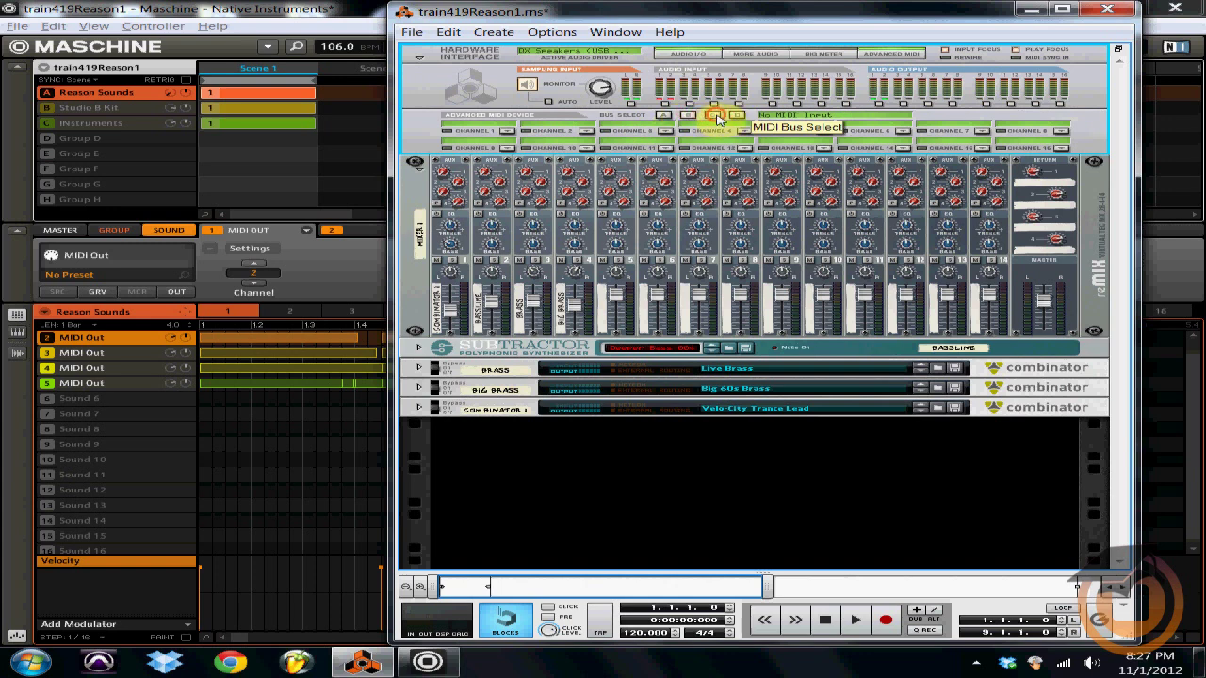
pyautogui.click(662, 116)
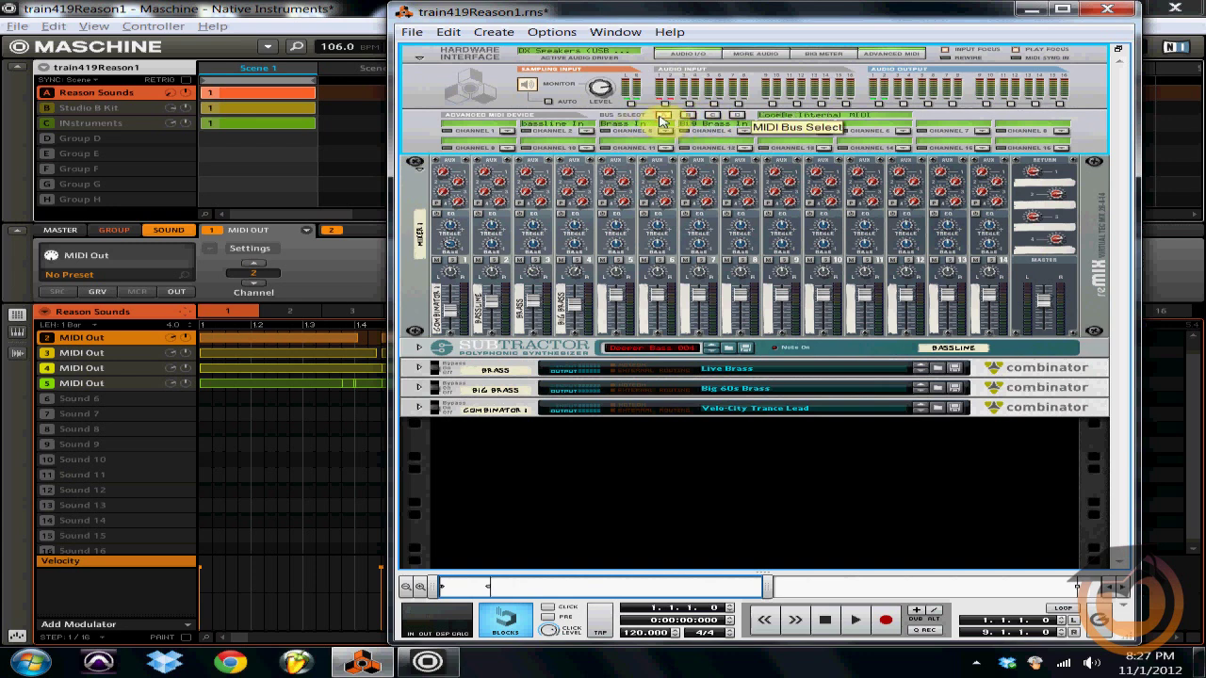